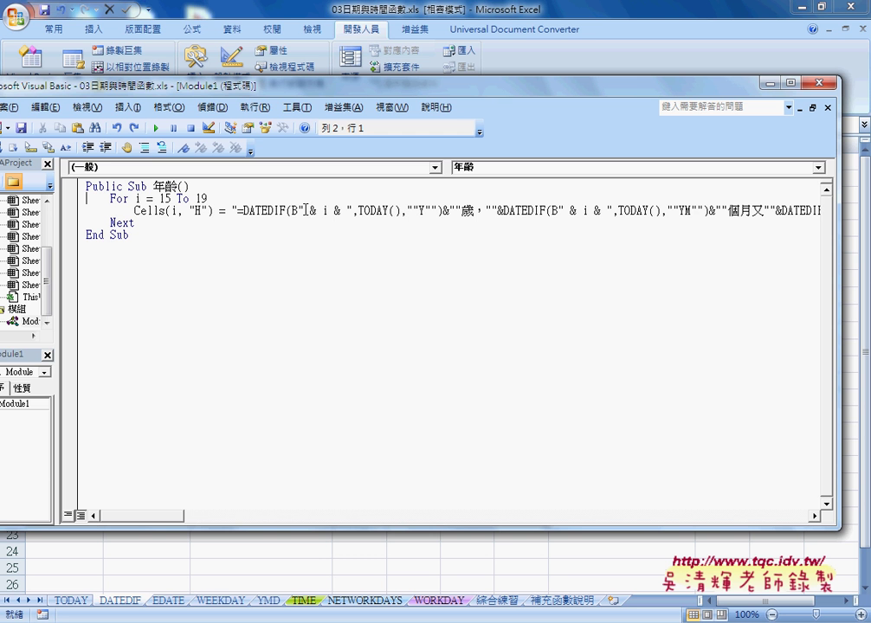
# Step: Wrap the 年齡 macro's long Cells DATEDIF line with a ' _' continuation after the second & i &
pyautogui.moveTo(304, 210); pyautogui.dragTo(346, 211)
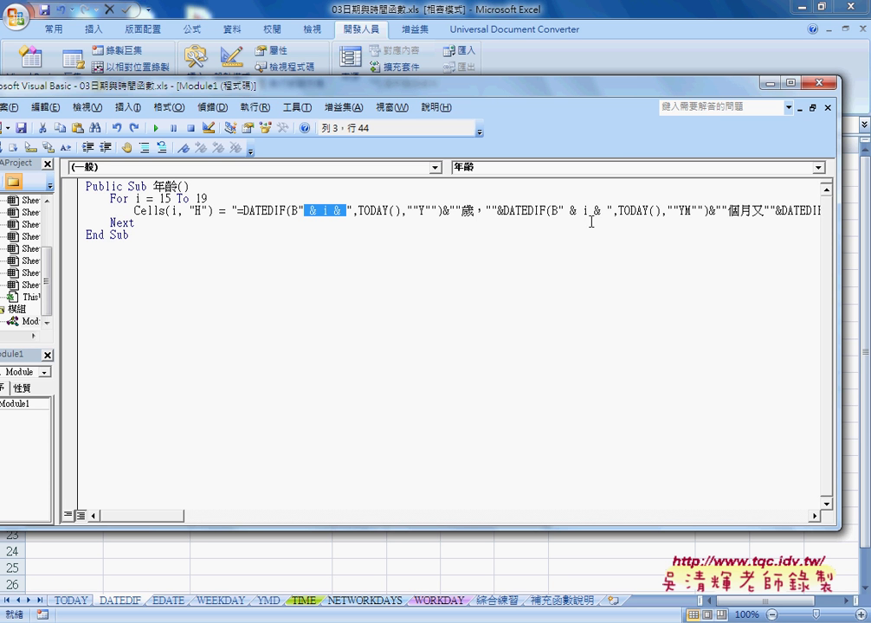
pyautogui.moveTo(564, 212); pyautogui.dragTo(609, 212)
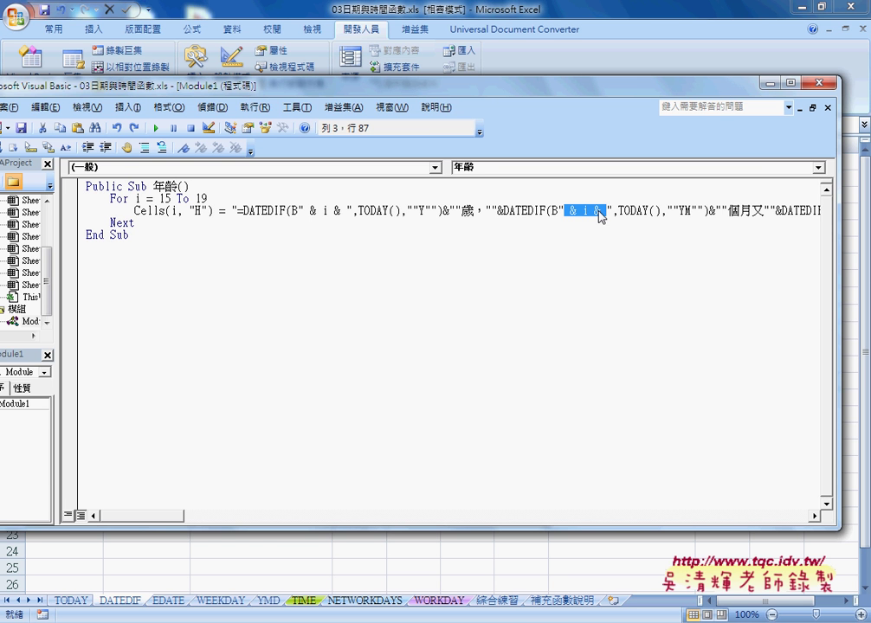
pyautogui.click(599, 211)
pyautogui.moveTo(600, 211); pyautogui.dragTo(605, 211)
pyautogui.write('_')
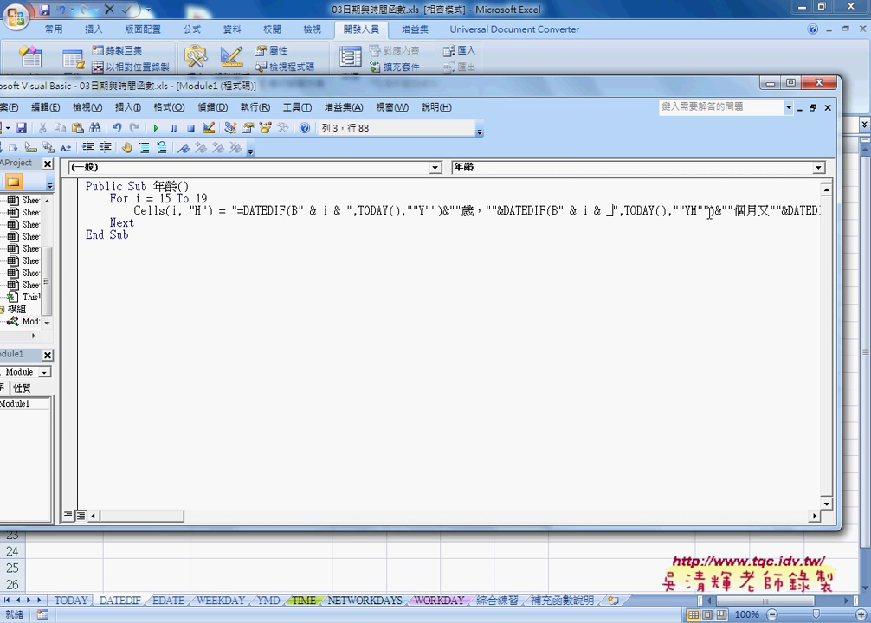
pyautogui.doubleClick(605, 210)
pyautogui.click(602, 211)
pyautogui.press('Return')
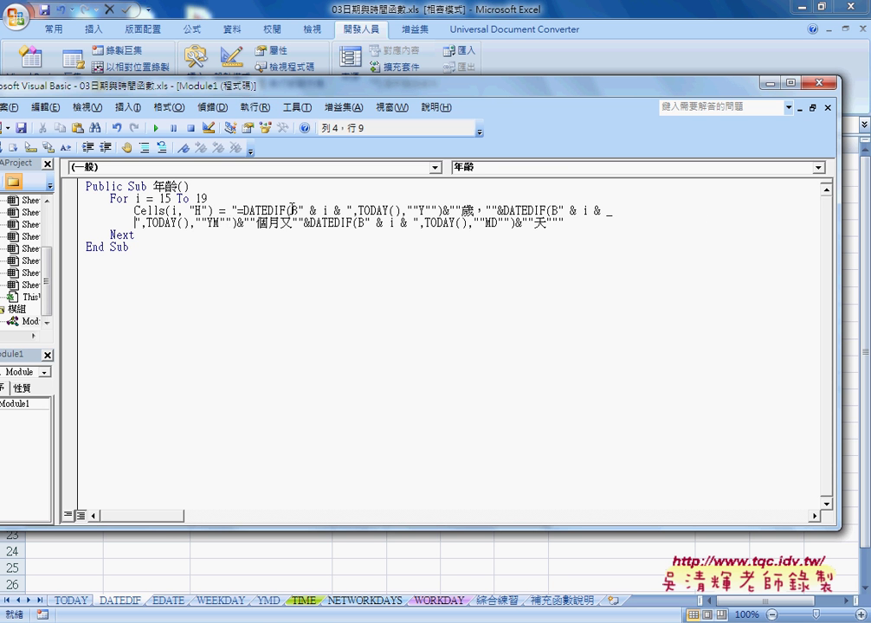
# Step: Retype the '_' continuation after the second & i &, and narrow the VBA window to reveal the worksheet
pyautogui.doubleClick(608, 210)
pyautogui.click(340, 369)
pyautogui.doubleClick(608, 210)
pyautogui.press('Delete')
pyautogui.write('_')
pyautogui.moveTo(836, 286); pyautogui.dragTo(678, 285)
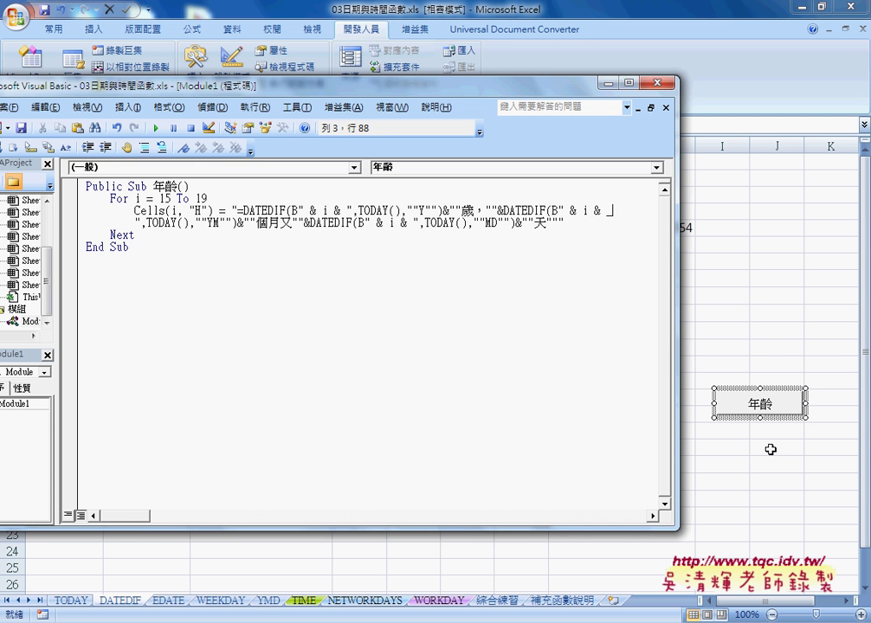
# Step: Bring the workbook in front of the VBA editor and inspect the age formula in C15
pyautogui.click(732, 323)
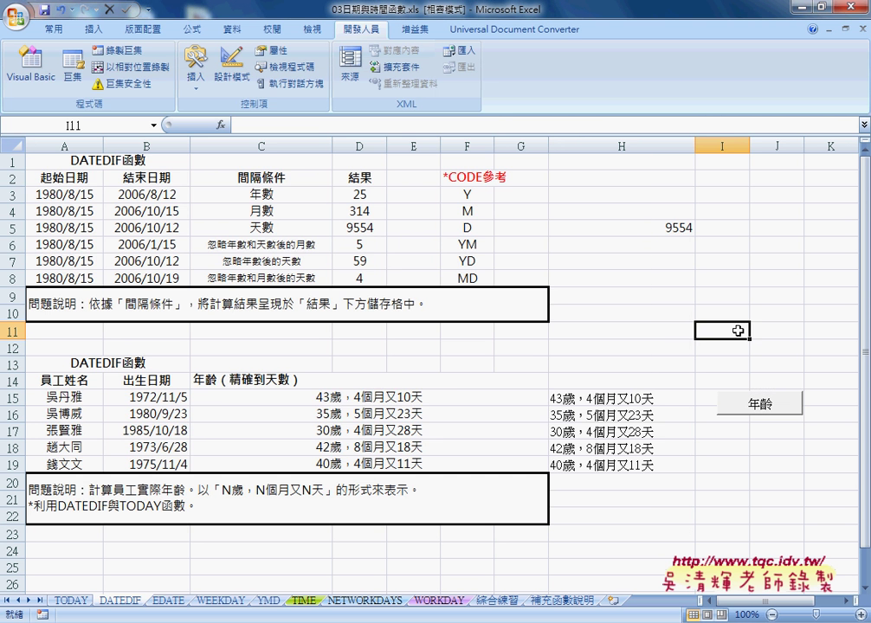
pyautogui.click(450, 398)
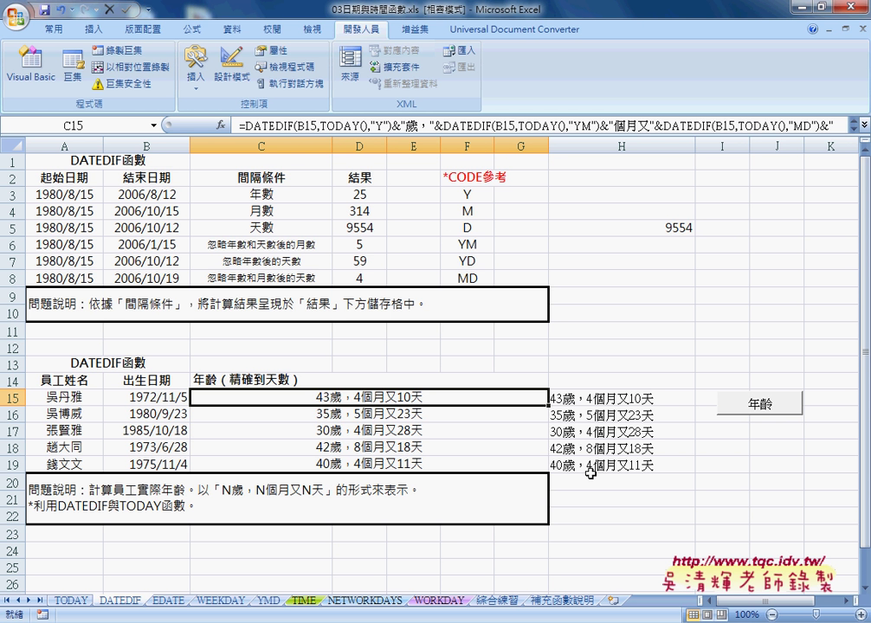
# Step: Move from the EDATE sheet to the 綜合練習 twelve-month calendar sheet
pyautogui.click(169, 603)
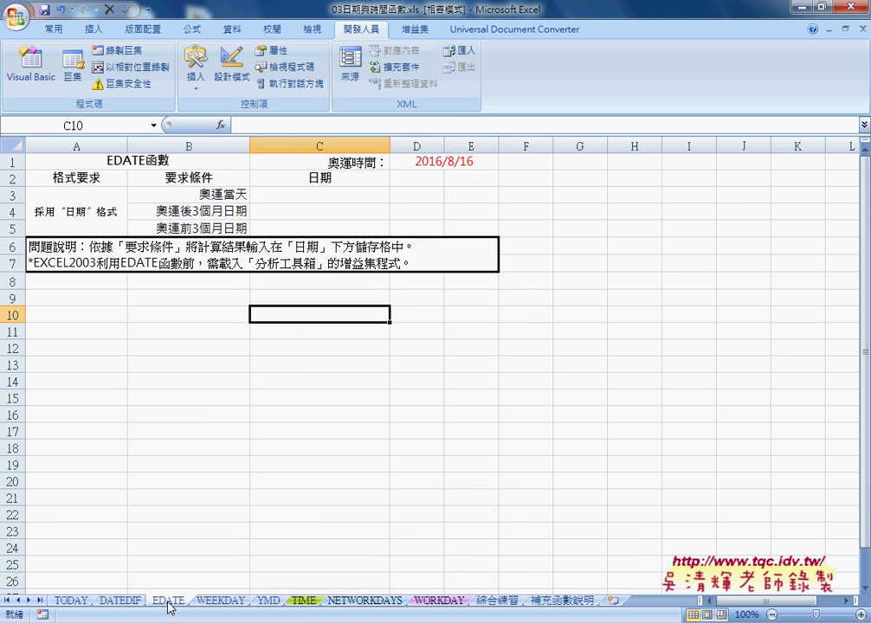
pyautogui.click(493, 603)
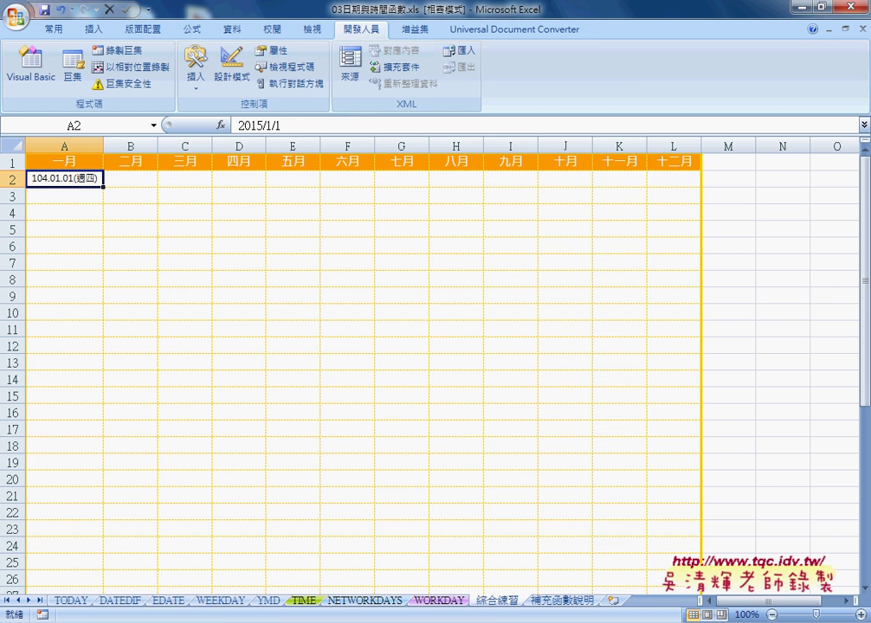
# Step: In the Google Docs 程式碼 notes, find and select the entire 年曆 subroutine
pyautogui.click(217, 520)
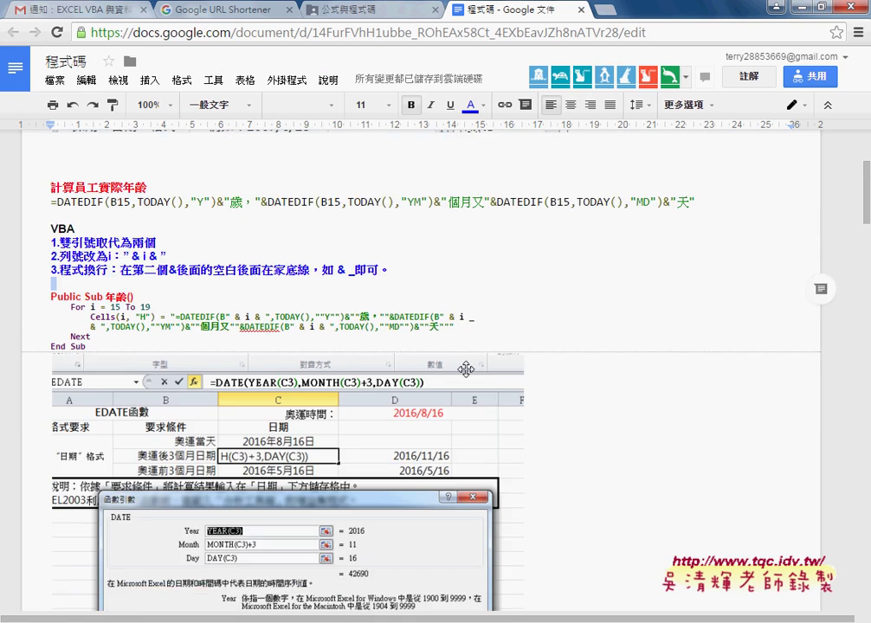
pyautogui.scroll(-2, 466, 369)
pyautogui.scroll(-5, 465, 370)
pyautogui.scroll(-1, 466, 369)
pyautogui.scroll(-6, 465, 370)
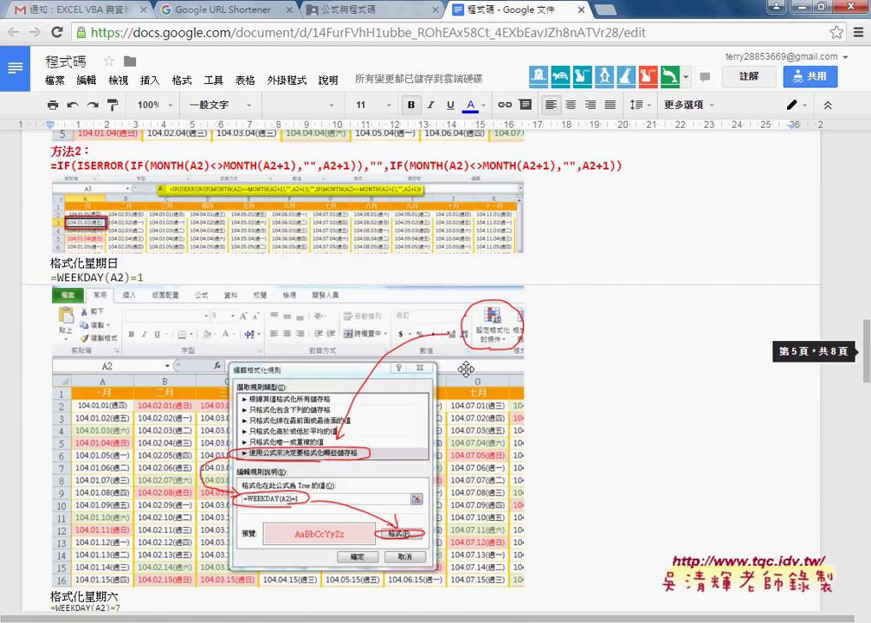
pyautogui.scroll(-1, 465, 369)
pyautogui.scroll(-3, 465, 370)
pyautogui.scroll(-1, 466, 369)
pyautogui.scroll(-1, 466, 370)
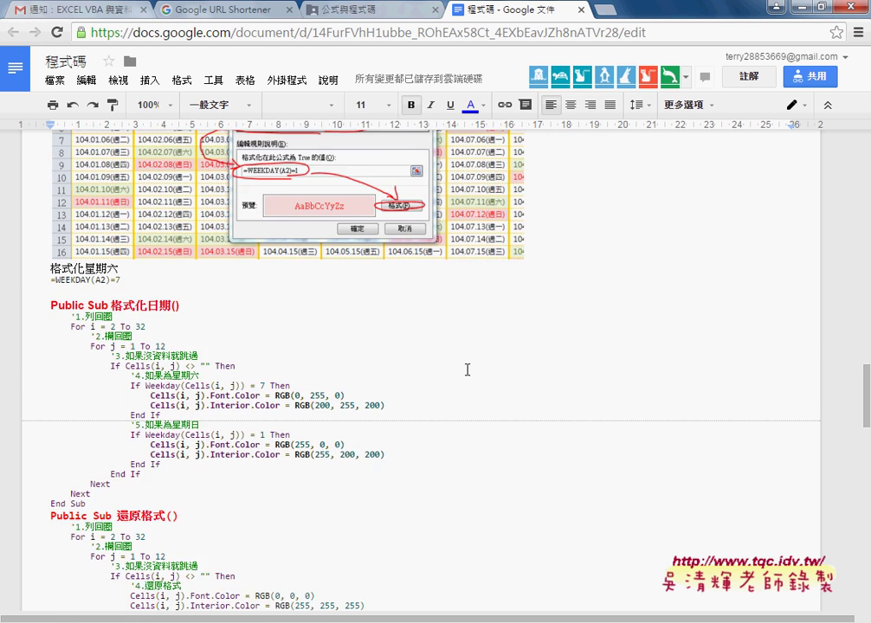
pyautogui.scroll(-1, 454, 369)
pyautogui.scroll(-1, 229, 381)
pyautogui.scroll(-4, 229, 381)
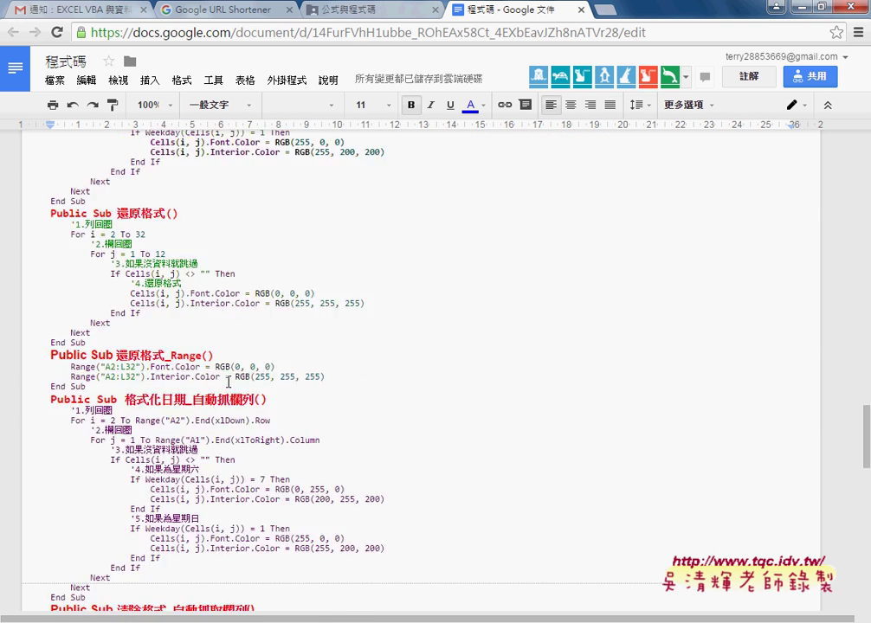
pyautogui.scroll(-1, 228, 380)
pyautogui.scroll(-1, 229, 381)
pyautogui.scroll(-3, 229, 381)
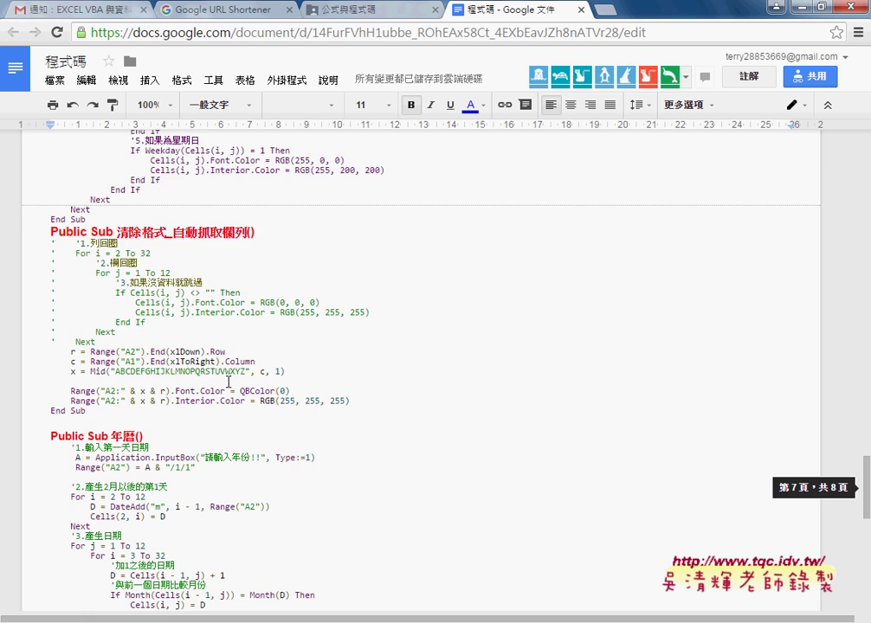
pyautogui.scroll(-4, 228, 381)
pyautogui.scroll(-1, 229, 381)
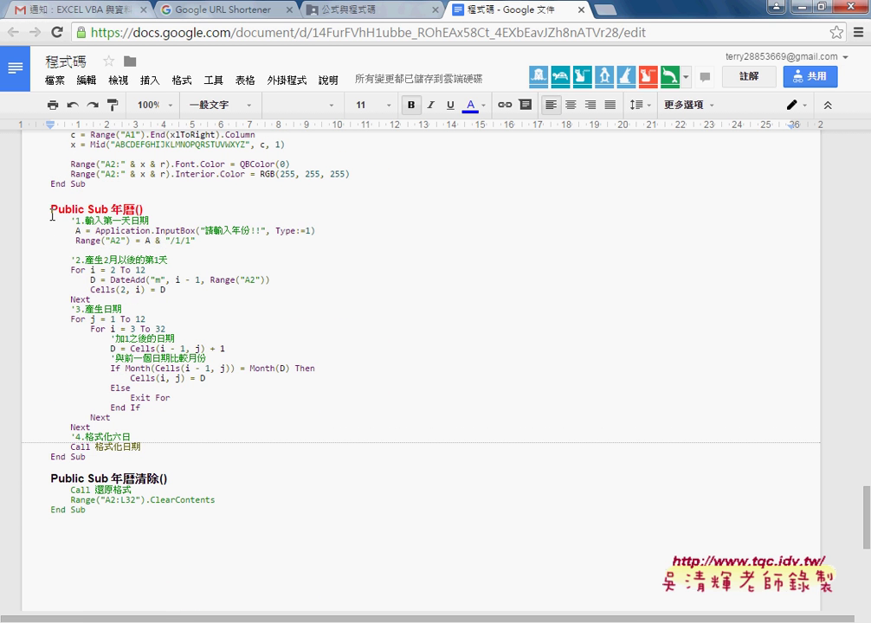
pyautogui.moveTo(50, 209); pyautogui.dragTo(95, 460)
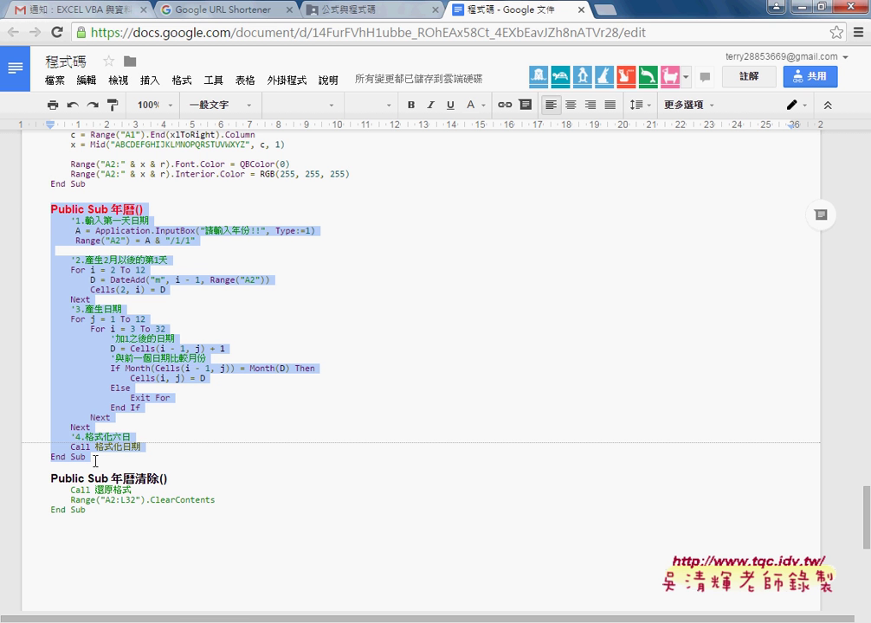
# Step: Scroll back up to the VBA section with the 年齡 macro code and line-break tips
pyautogui.scroll(4, 95, 460)
pyautogui.scroll(5, 96, 460)
pyautogui.scroll(5, 96, 460)
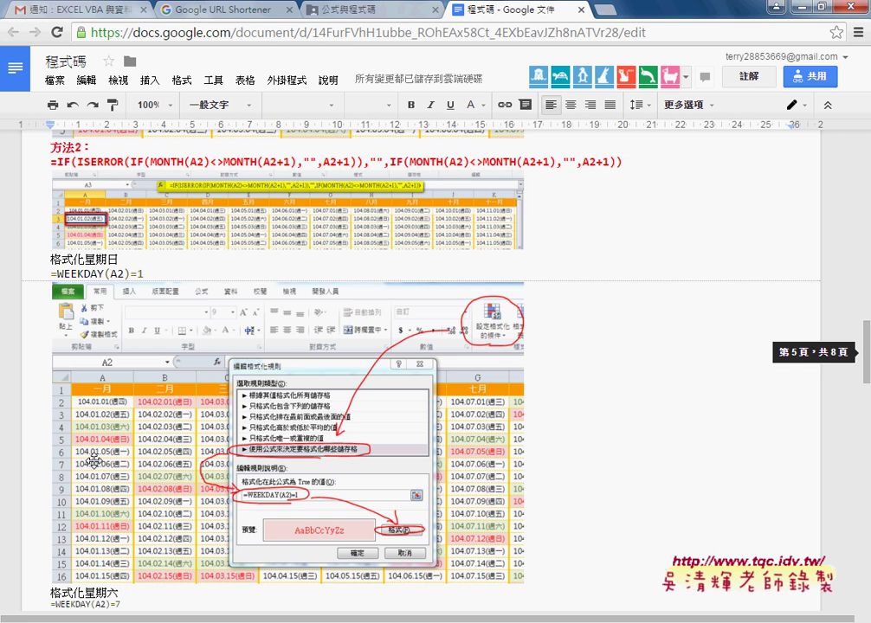
pyautogui.scroll(3, 94, 461)
pyautogui.scroll(5, 94, 460)
pyautogui.scroll(2, 95, 462)
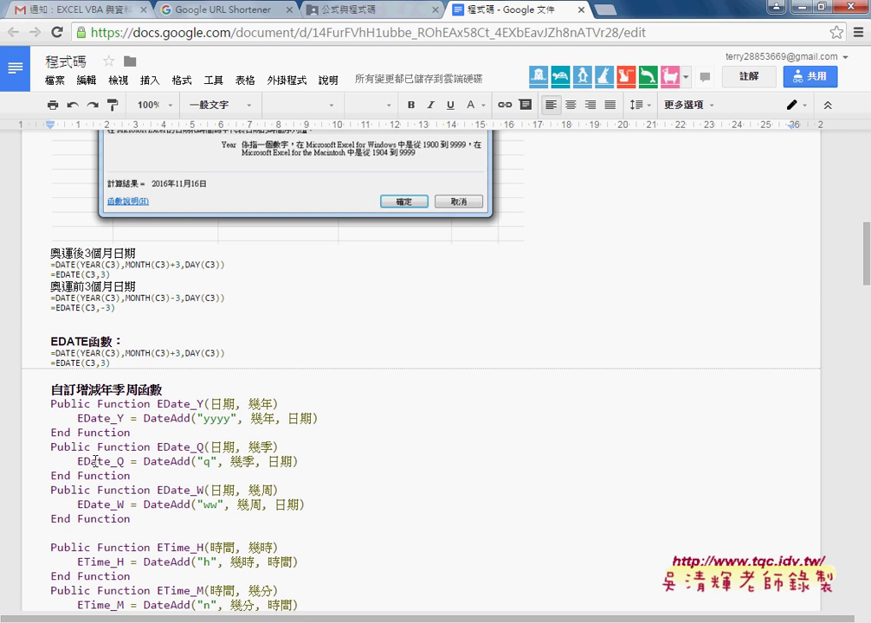
pyautogui.scroll(3, 95, 461)
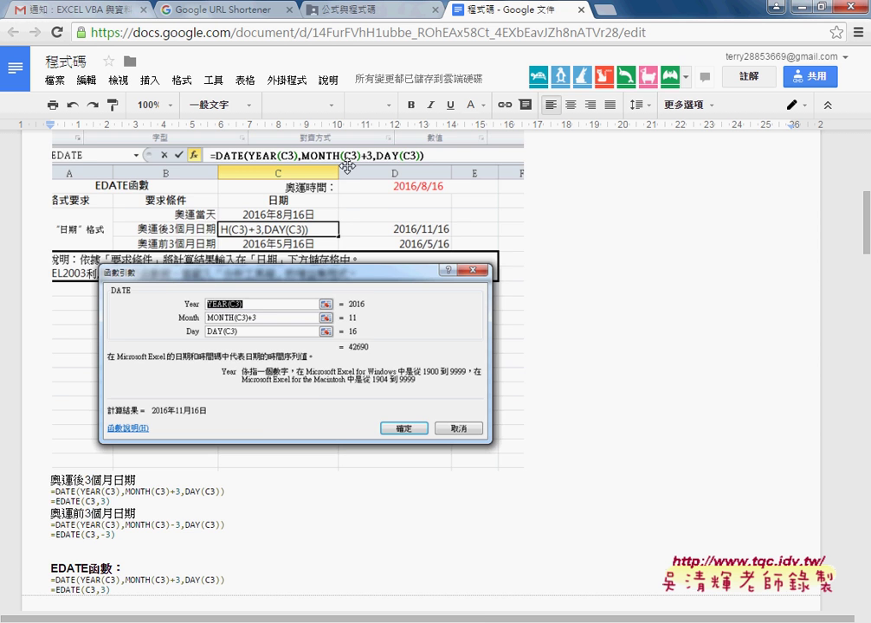
pyautogui.scroll(2, 277, 152)
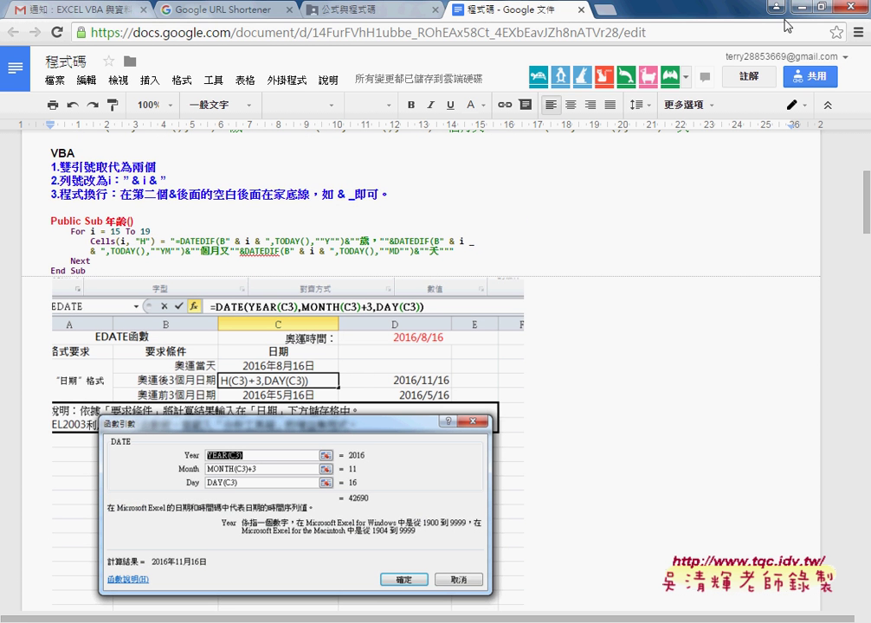
# Step: Return to Excel's EDATE sheet, read the task description, and select C3
pyautogui.moveTo(294, 618)
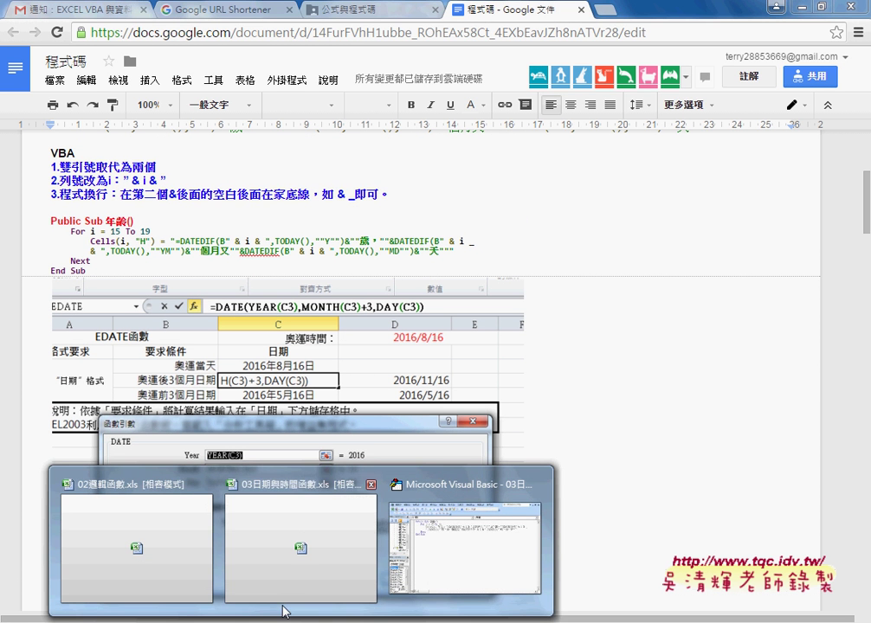
pyautogui.click(302, 564)
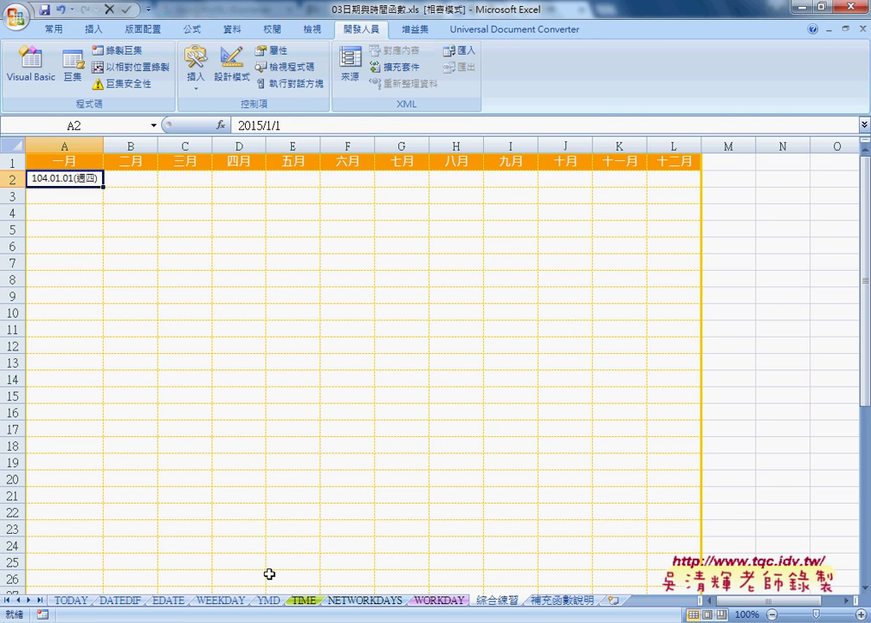
pyautogui.click(169, 601)
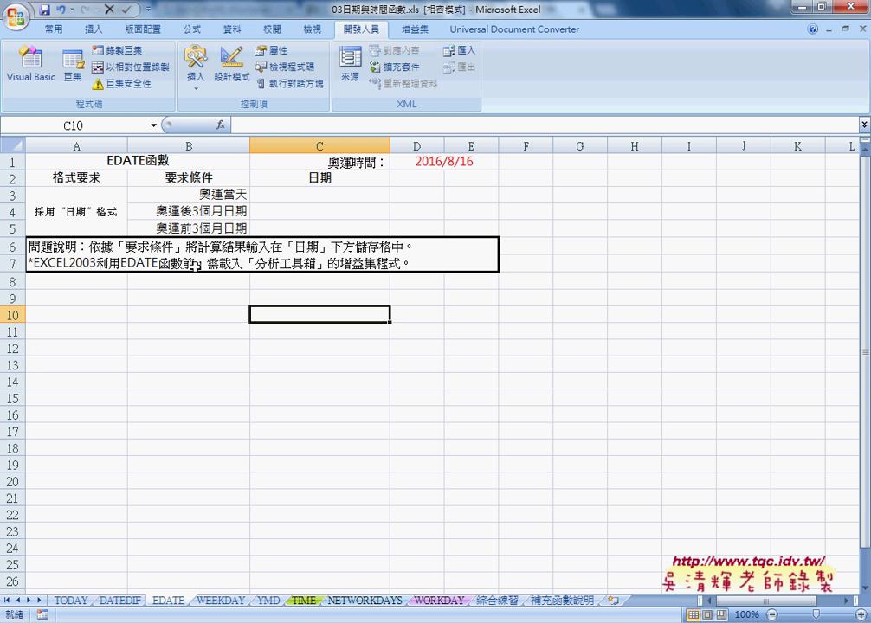
pyautogui.click(363, 263)
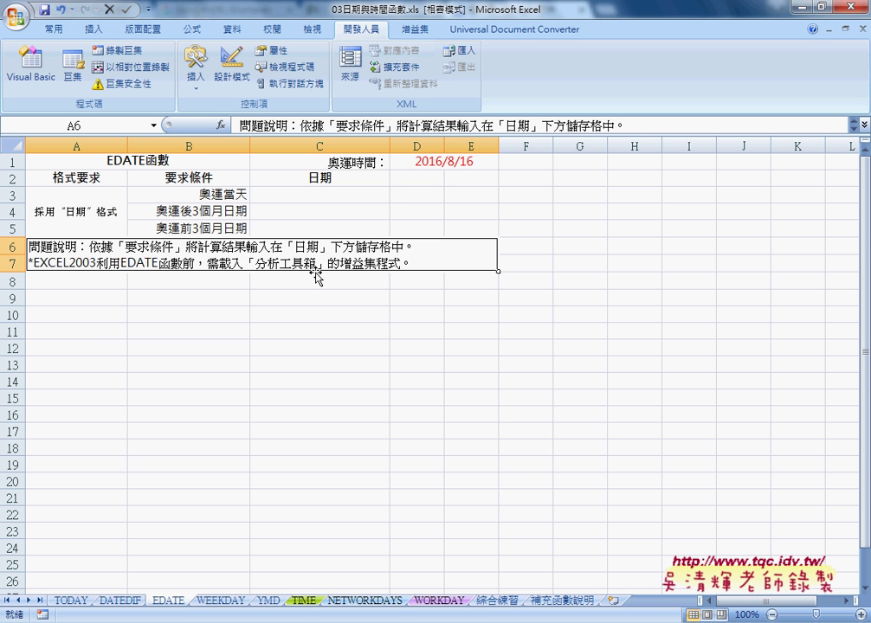
pyautogui.click(325, 195)
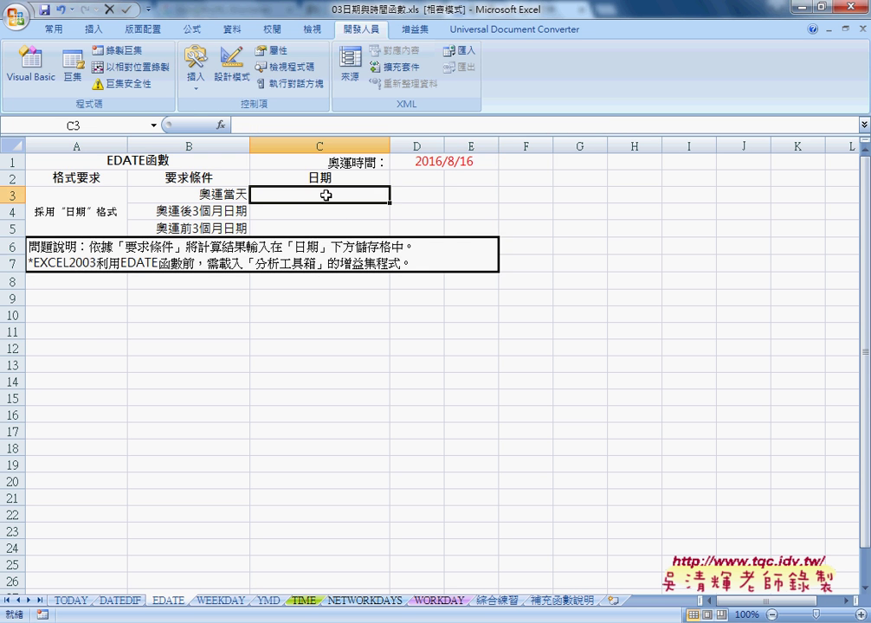
# Step: Enter =D1 in C3 so it displays the Olympic date 2016年8月16日
pyautogui.click(438, 164)
pyautogui.click(362, 194)
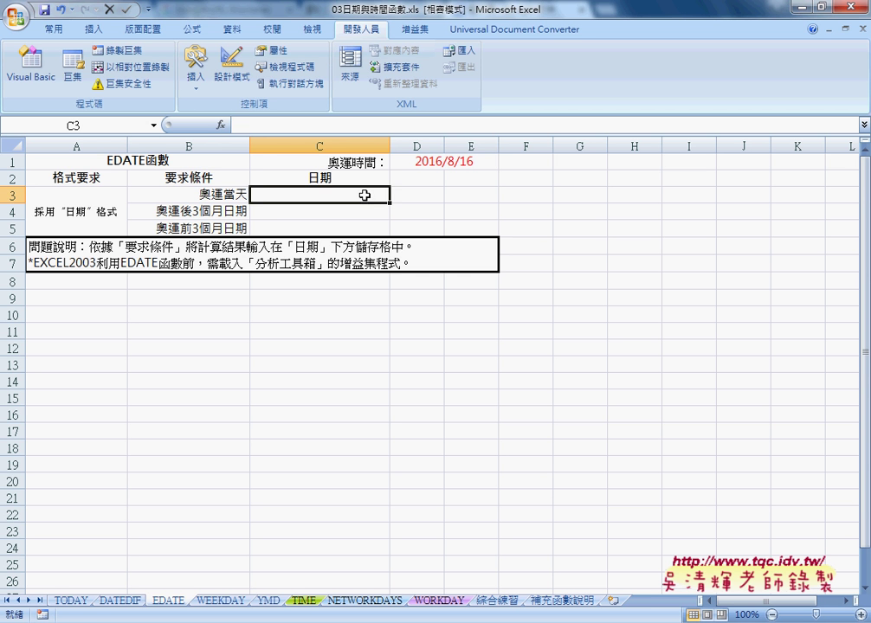
pyautogui.click(248, 125)
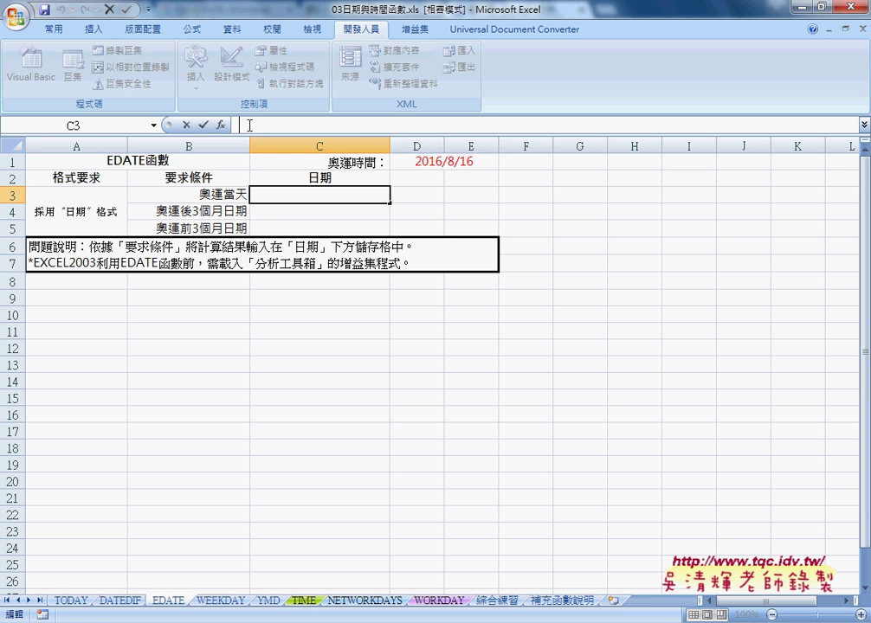
pyautogui.write('=')
pyautogui.click(419, 163)
pyautogui.click(203, 126)
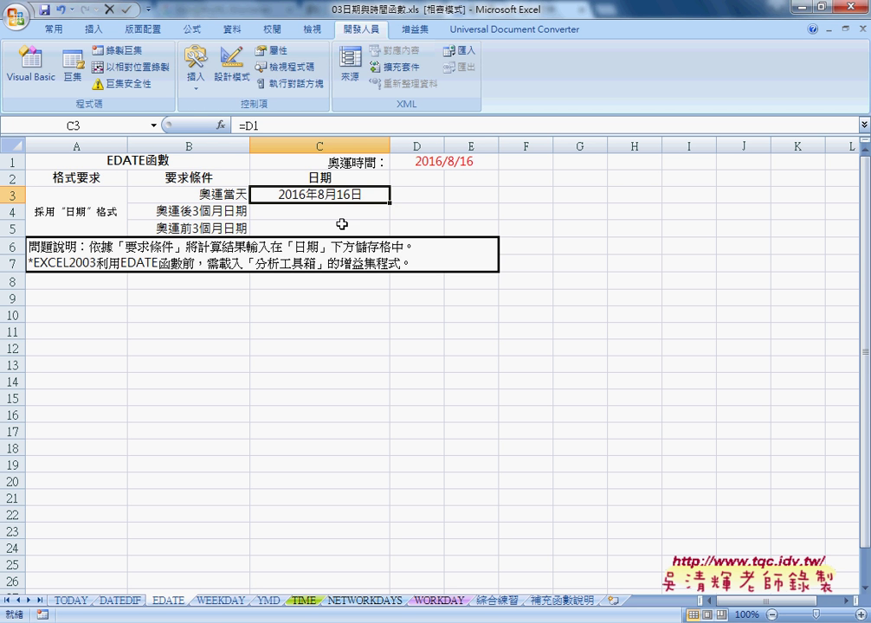
pyautogui.click(340, 211)
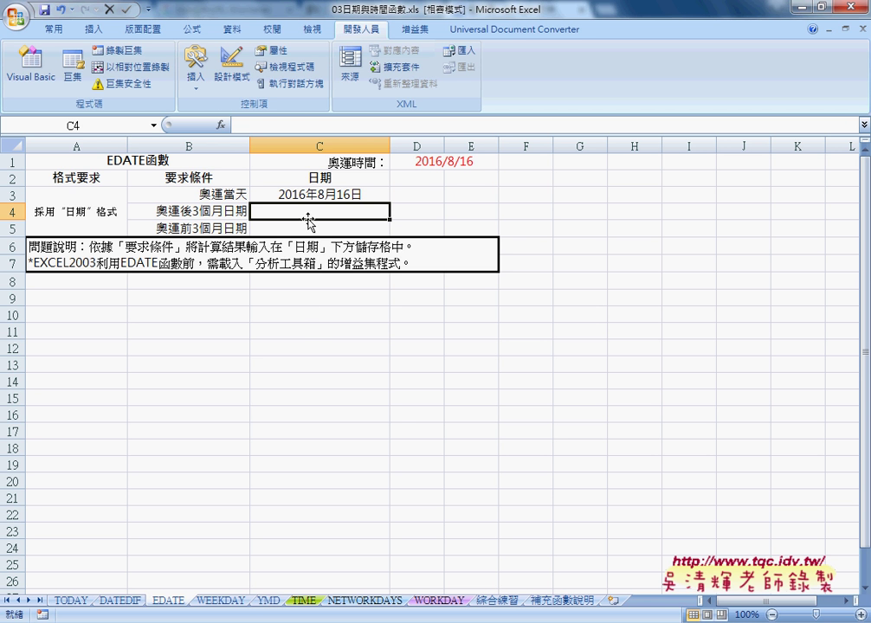
# Step: Insert the DATE function in C4 with year(C3) as the Year argument
pyautogui.click(221, 125)
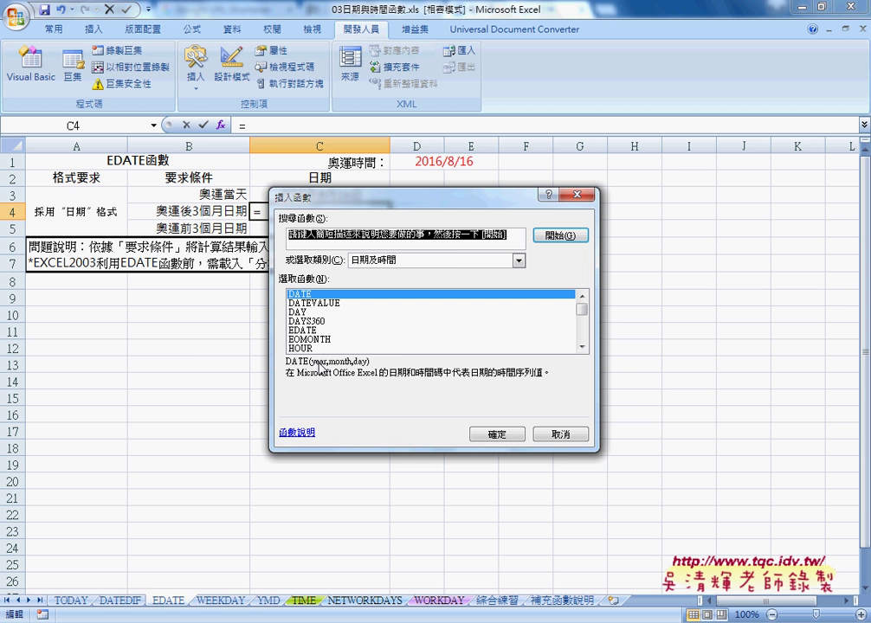
pyautogui.click(500, 435)
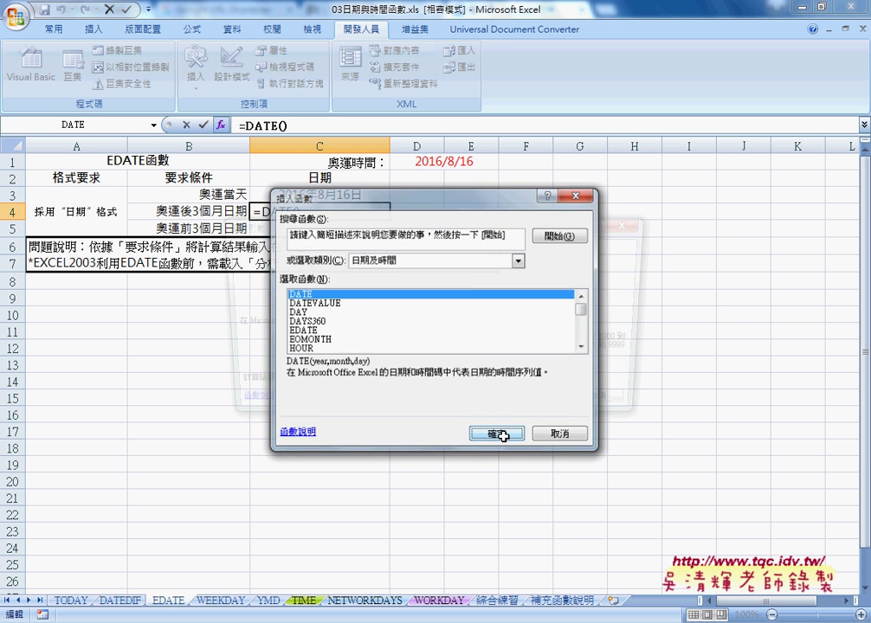
pyautogui.moveTo(401, 245); pyautogui.dragTo(400, 294)
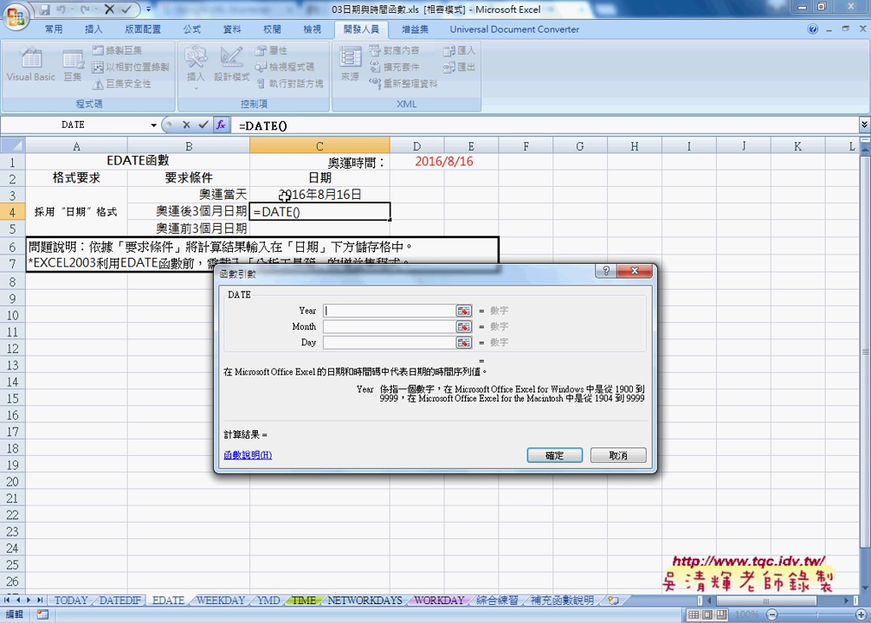
pyautogui.click(285, 197)
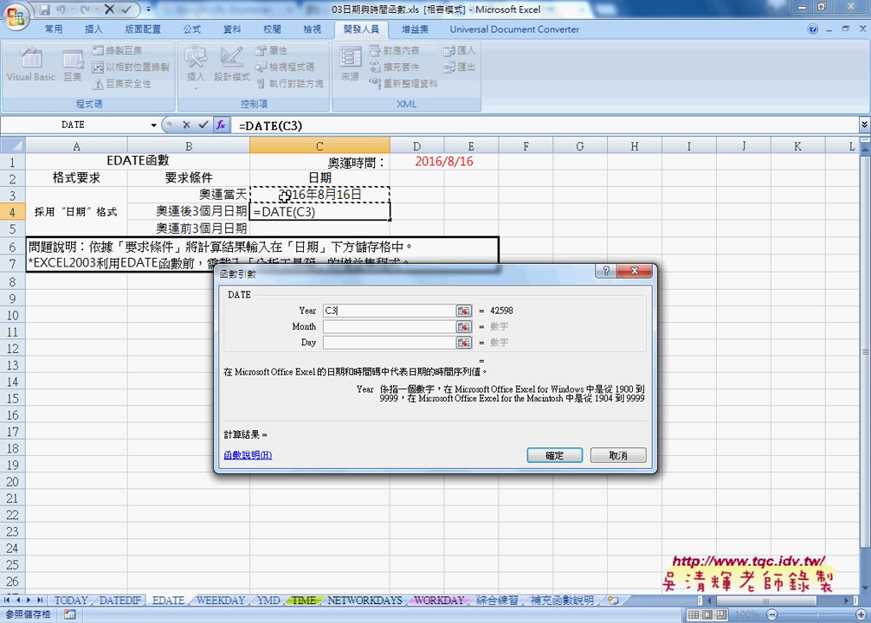
pyautogui.click(326, 310)
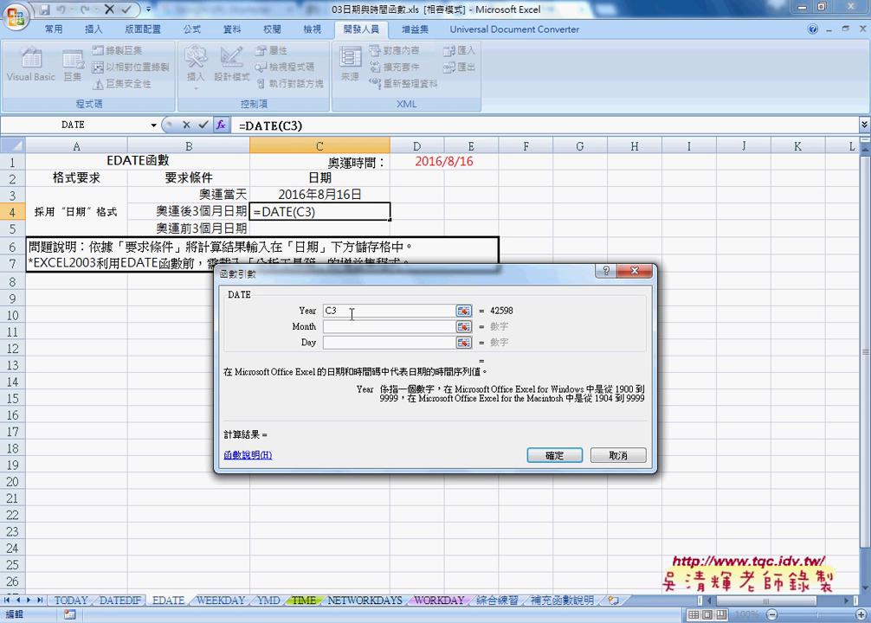
pyautogui.write('year')
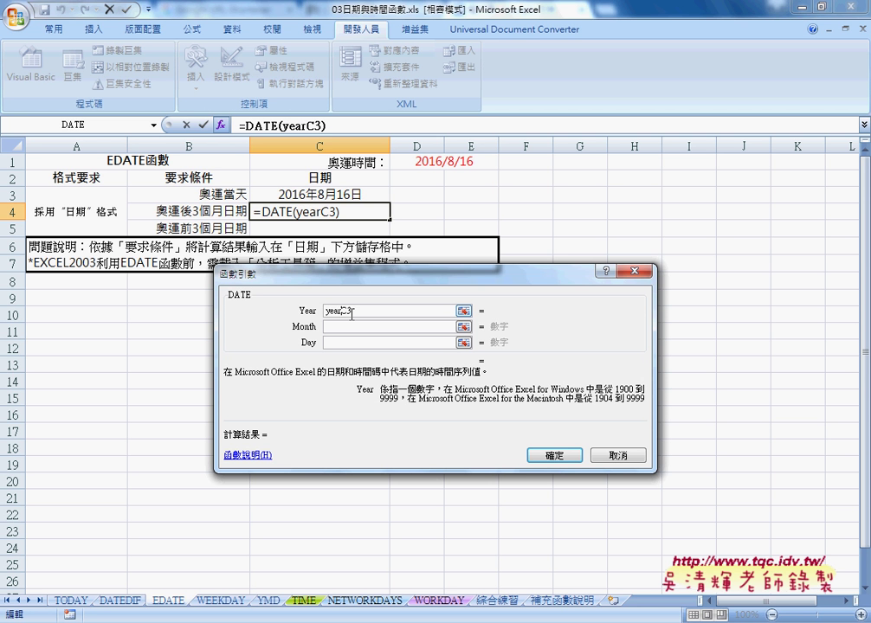
pyautogui.write('(C3')
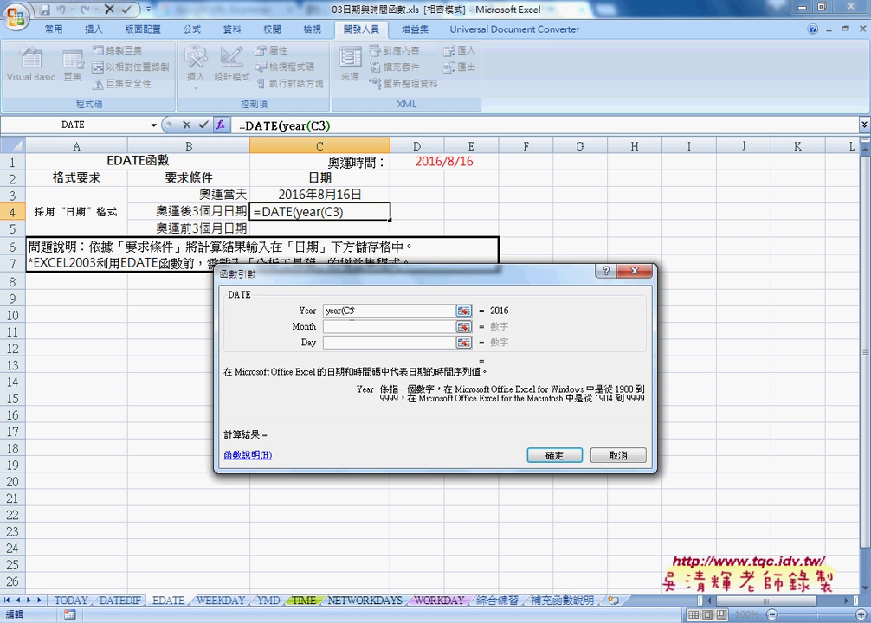
pyautogui.write(')')
# Step: Set Month to month(C3)+3 and Day to day(C3), giving 2016年11月16日 in C4
pyautogui.click(348, 328)
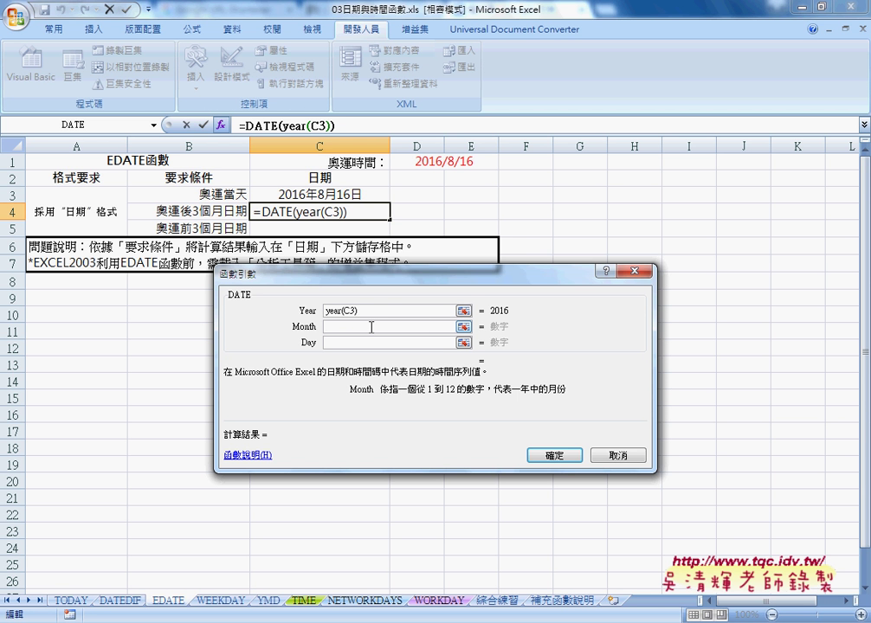
pyautogui.write('month')
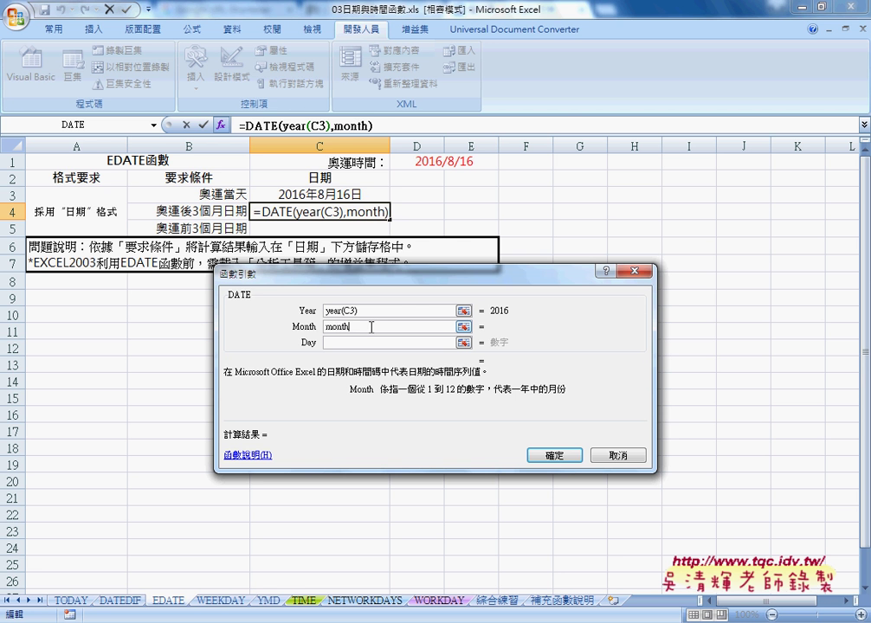
pyautogui.write('(')
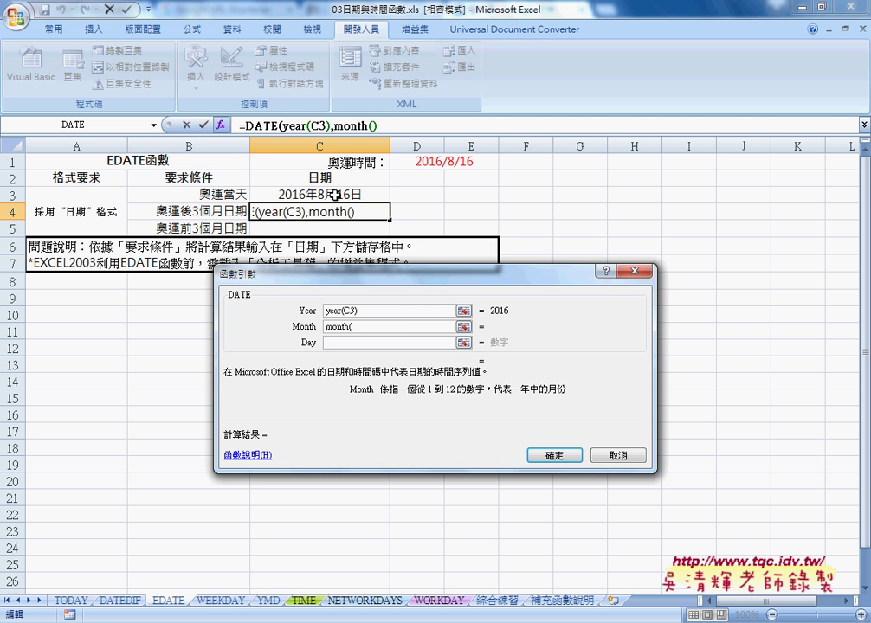
pyautogui.click(333, 194)
pyautogui.write(')')
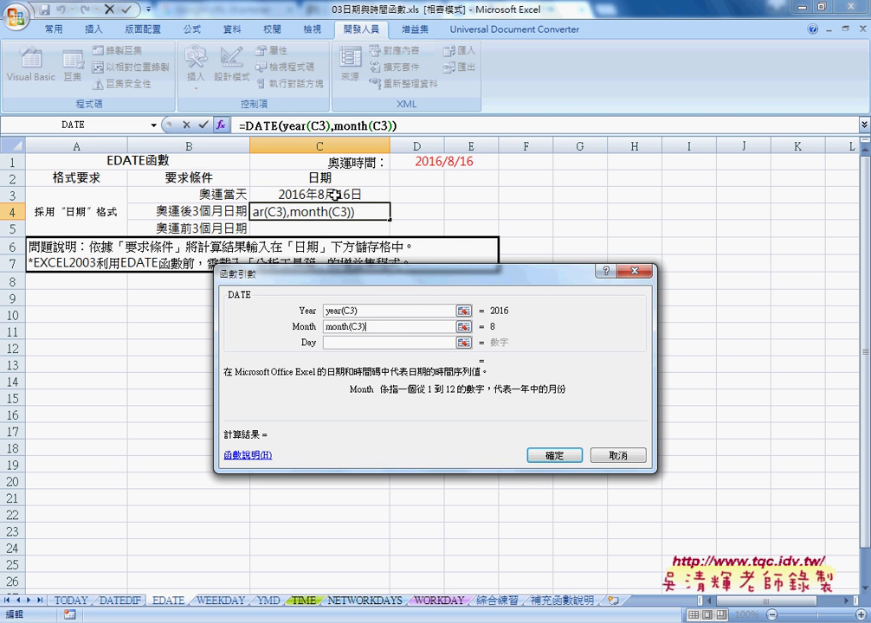
pyautogui.click(346, 343)
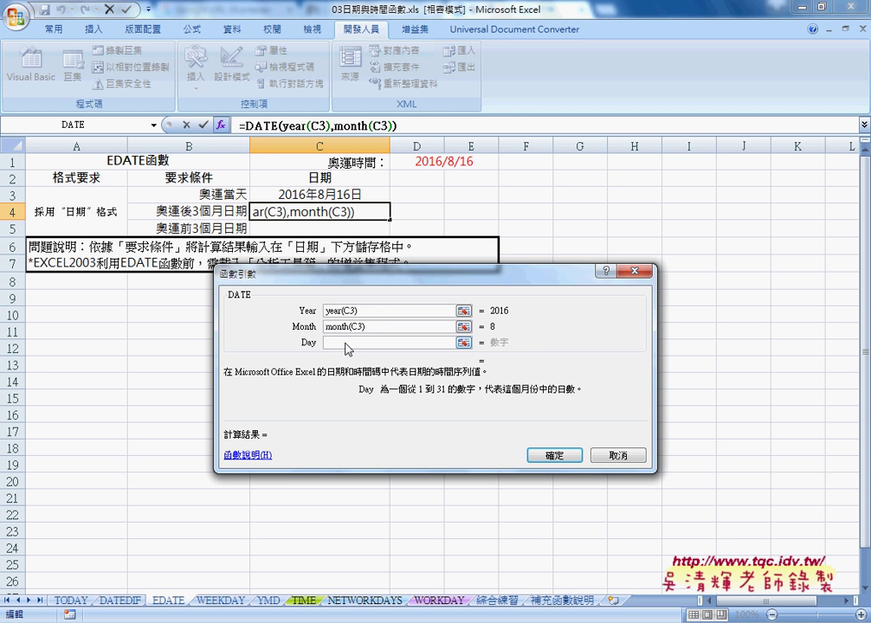
pyautogui.write('day')
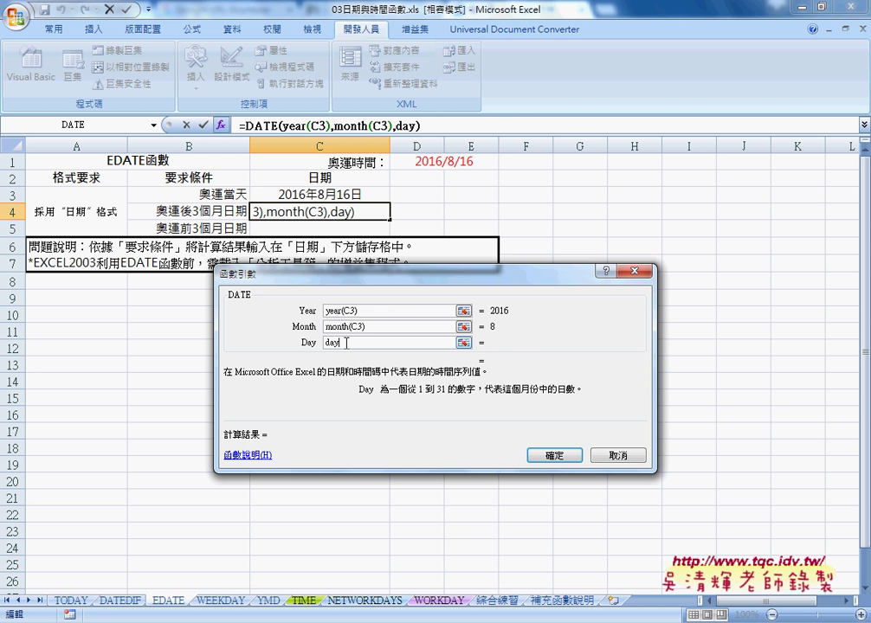
pyautogui.write('(')
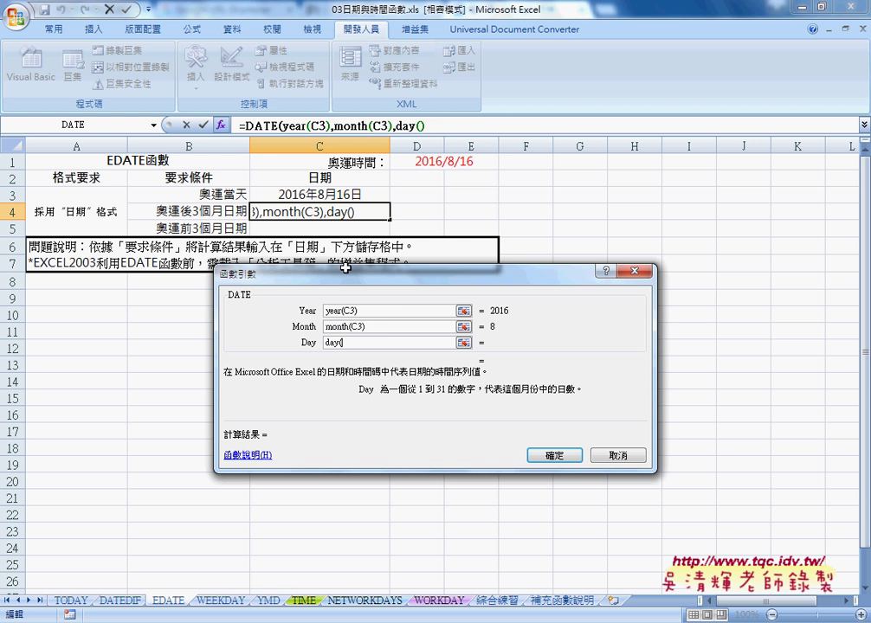
pyautogui.click(339, 200)
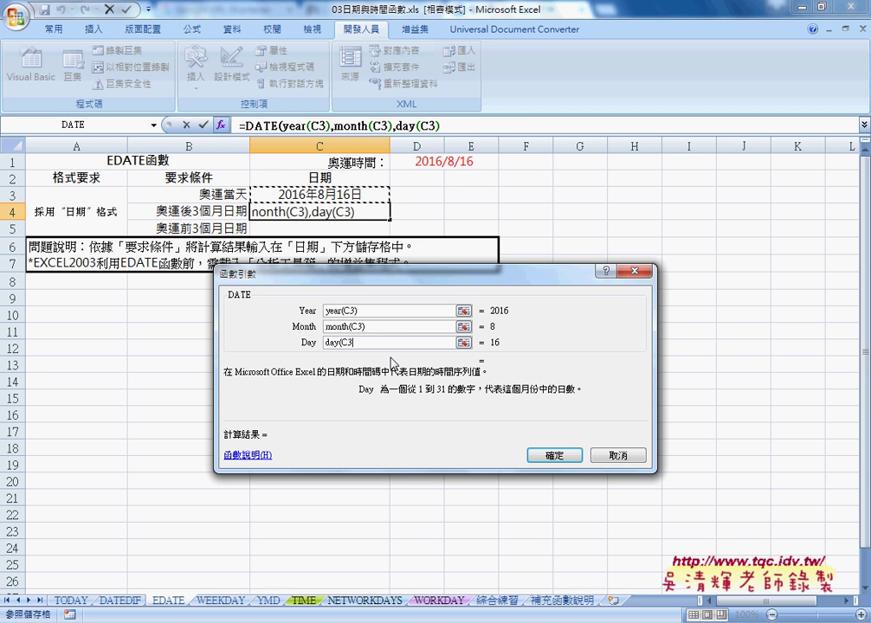
pyautogui.write(')')
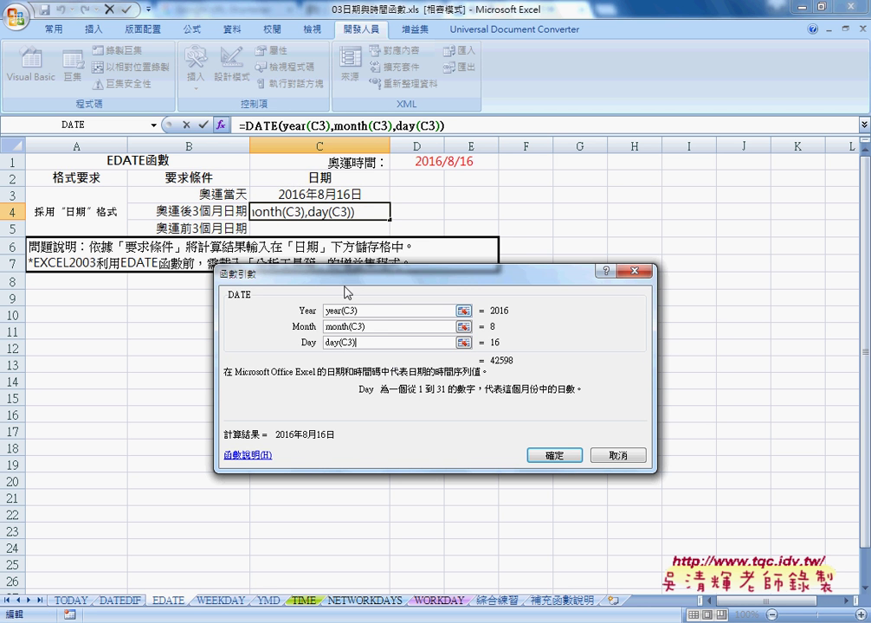
pyautogui.click(350, 326)
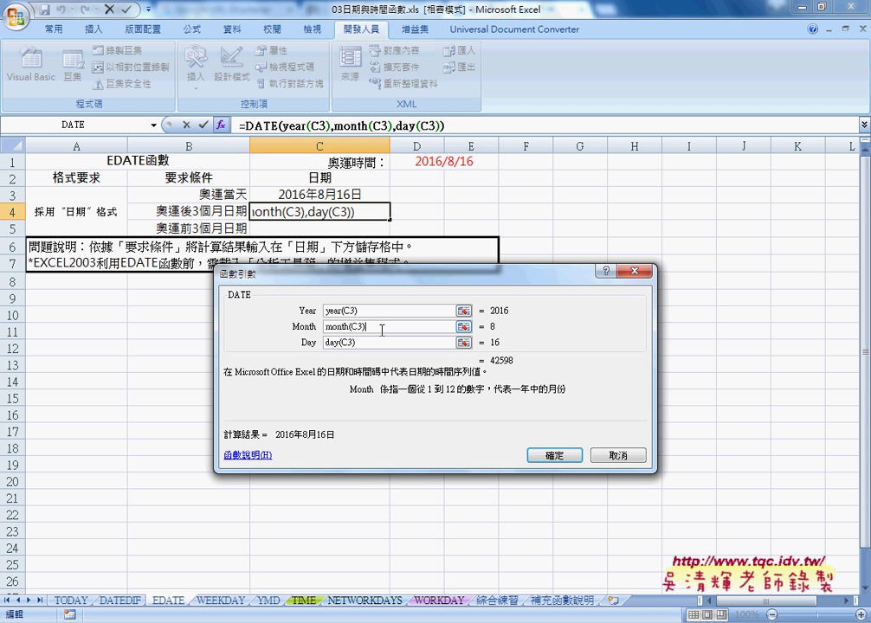
pyautogui.write('+3')
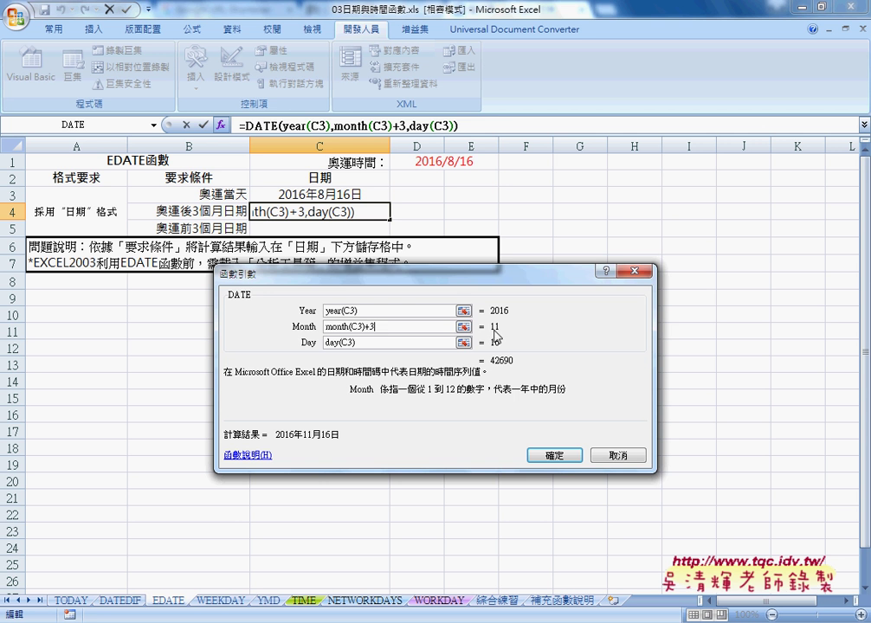
pyautogui.click(557, 455)
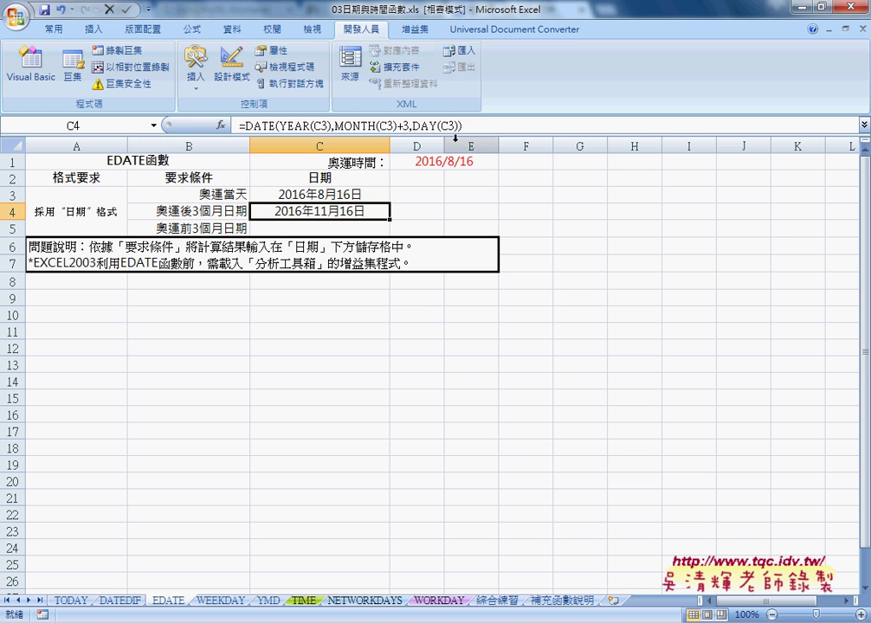
# Step: Copy C4's DATE formula into C5 and change +3 to -3, giving 2016年5月16日
pyautogui.moveTo(461, 126); pyautogui.dragTo(244, 127)
pyautogui.rightClick(286, 130)
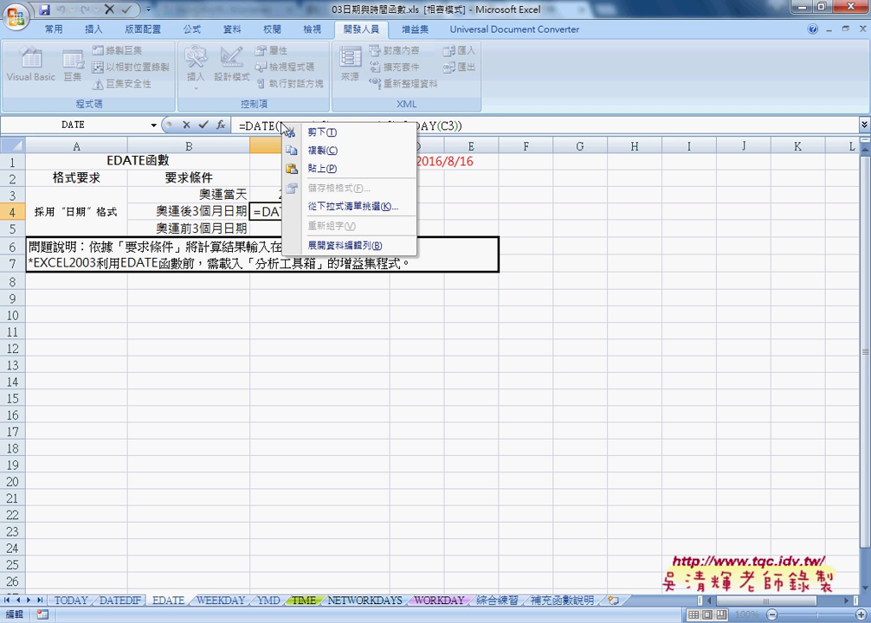
pyautogui.click(322, 149)
pyautogui.click(189, 127)
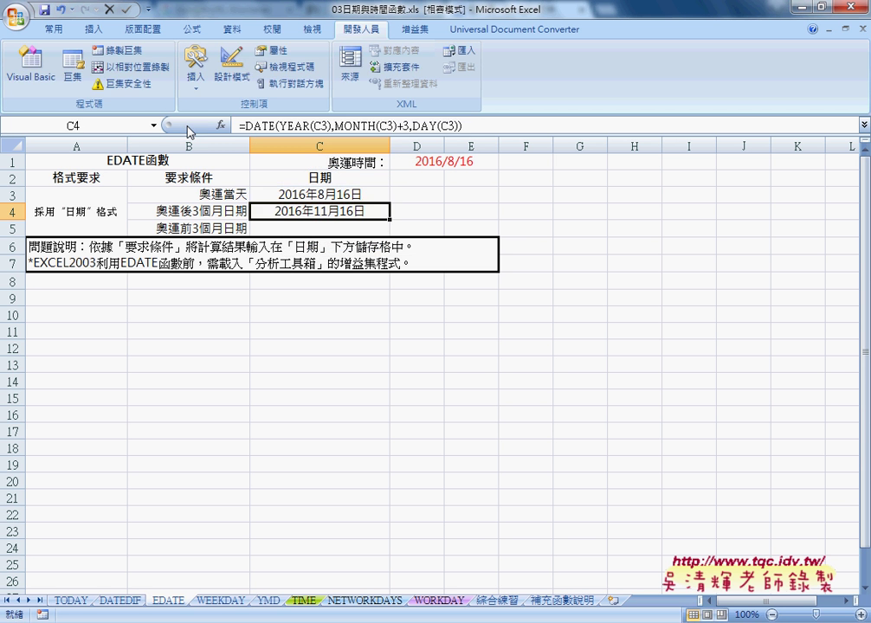
pyautogui.press('Return')
pyautogui.rightClick(270, 124)
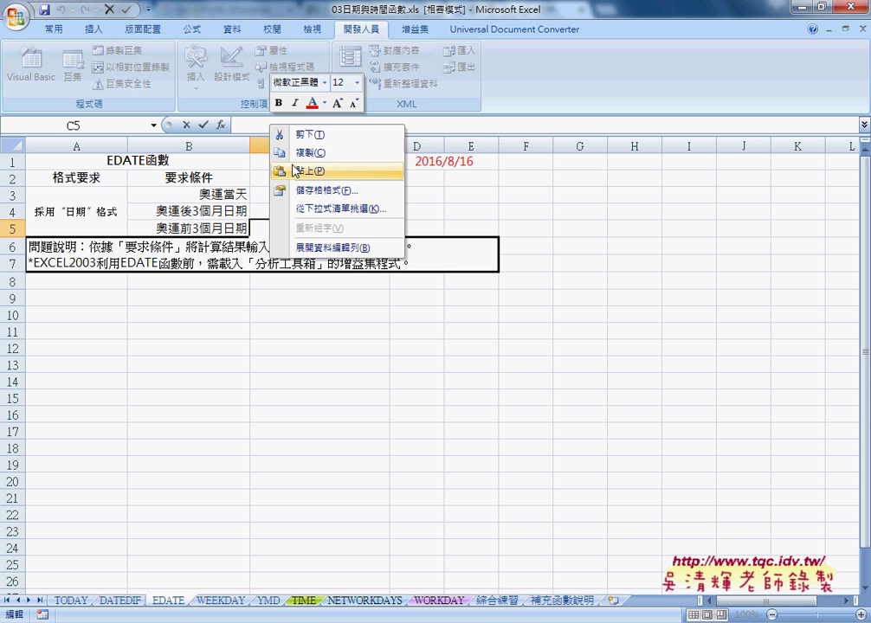
pyautogui.click(322, 166)
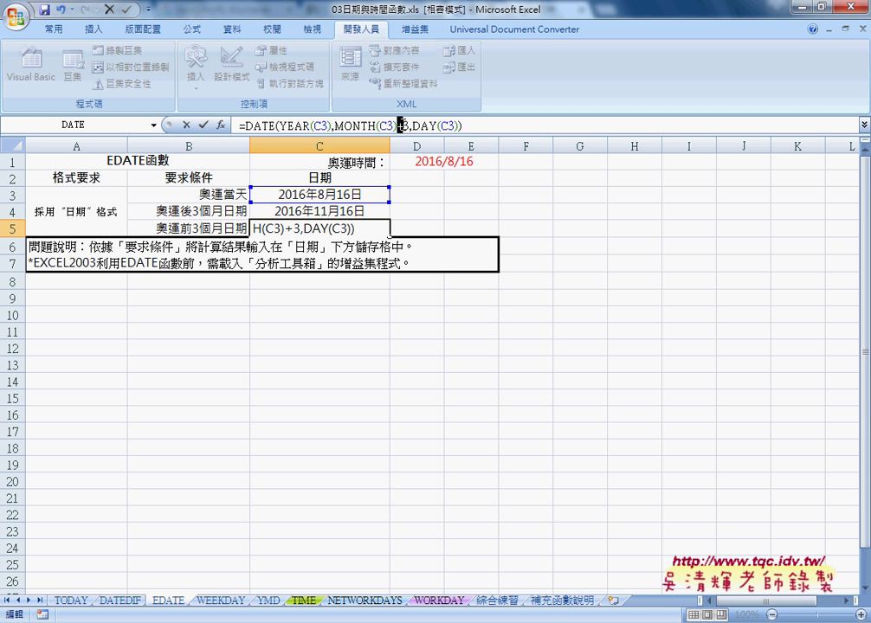
pyautogui.click(397, 126)
pyautogui.write('-')
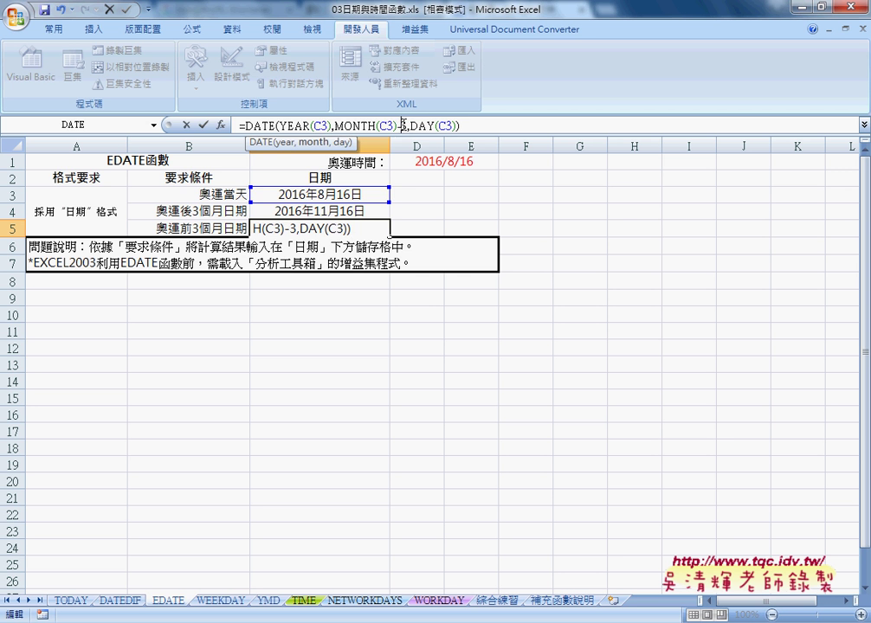
pyautogui.click(203, 125)
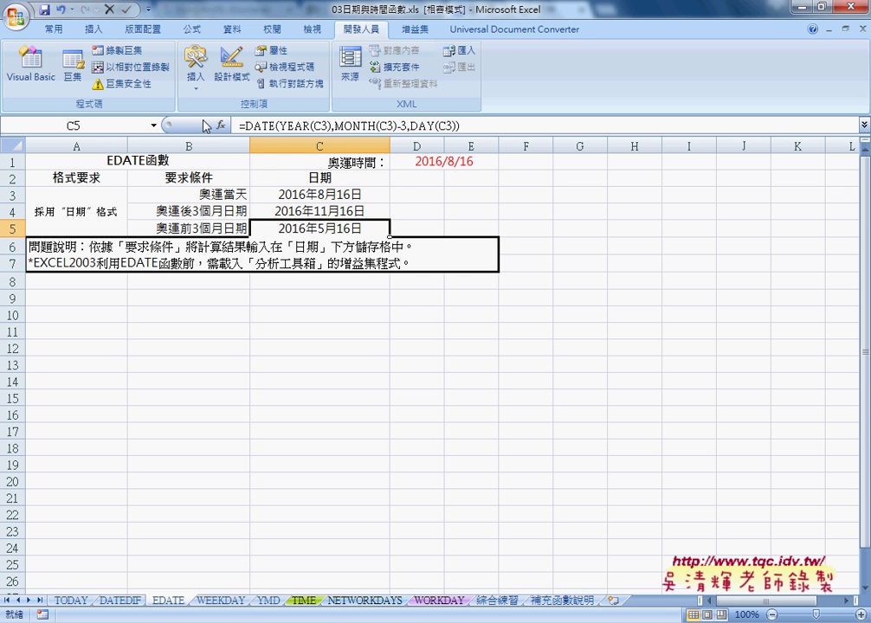
# Step: Change C4's Month argument to MONTH(C3)+30 so it shows 2019年2月16日
pyautogui.click(342, 211)
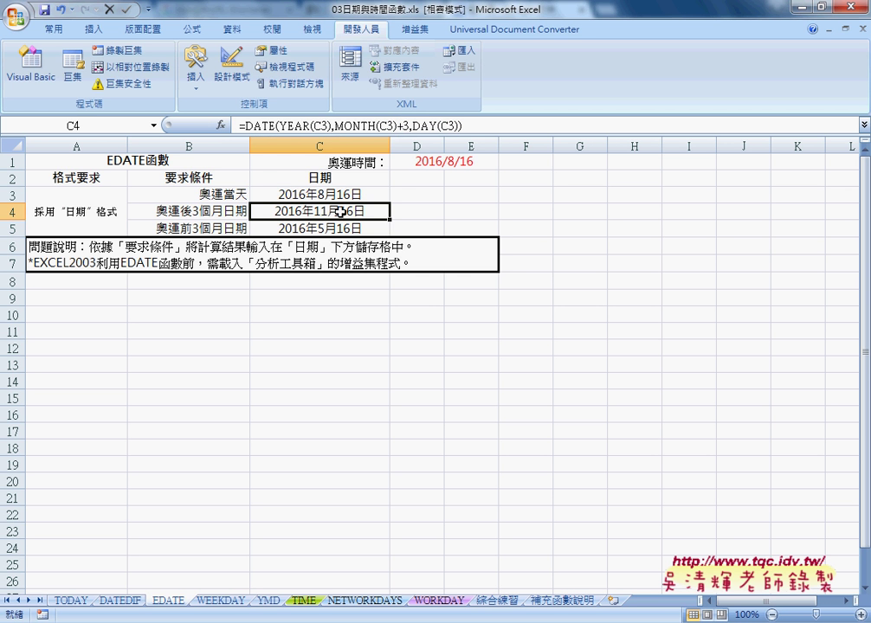
pyautogui.click(269, 125)
pyautogui.click(221, 125)
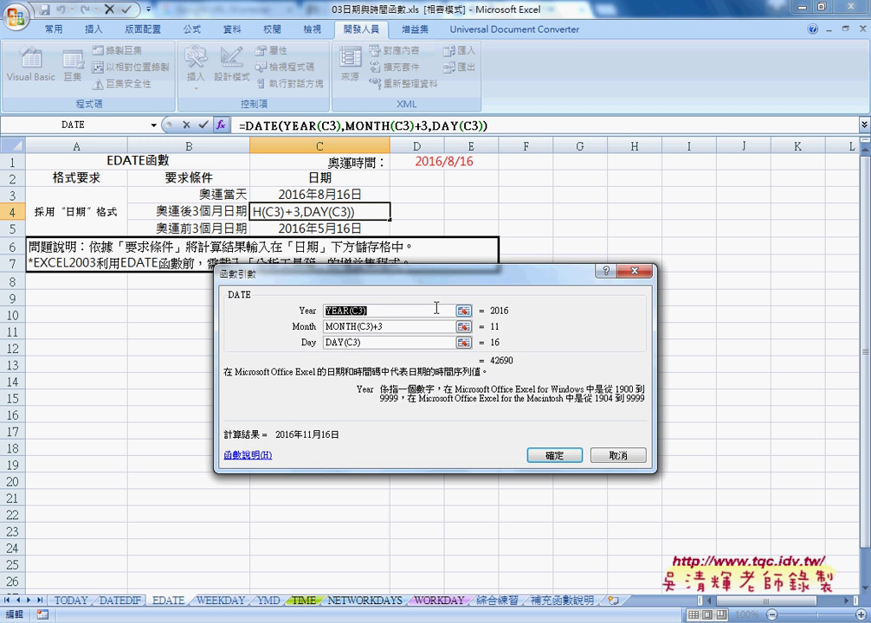
pyautogui.click(379, 326)
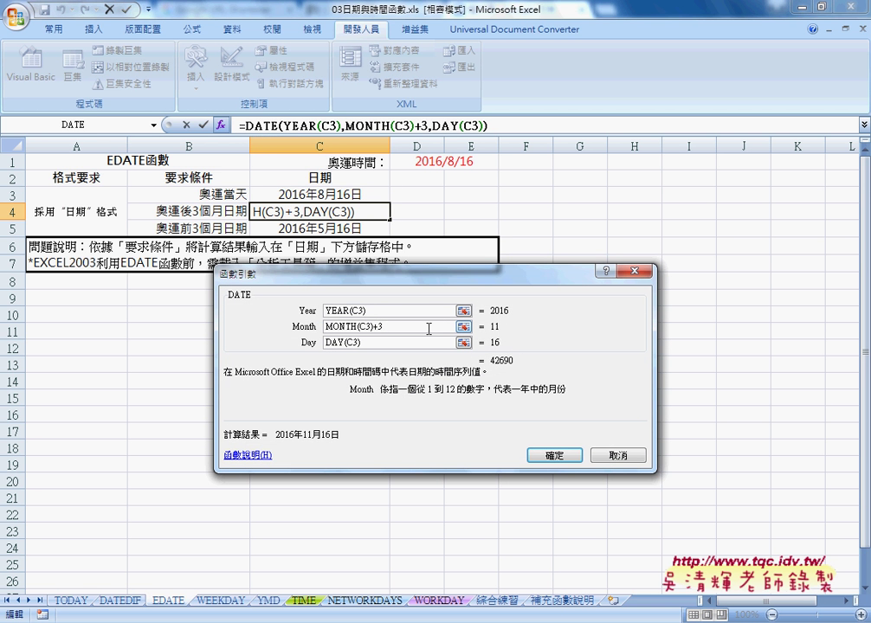
pyautogui.write('0')
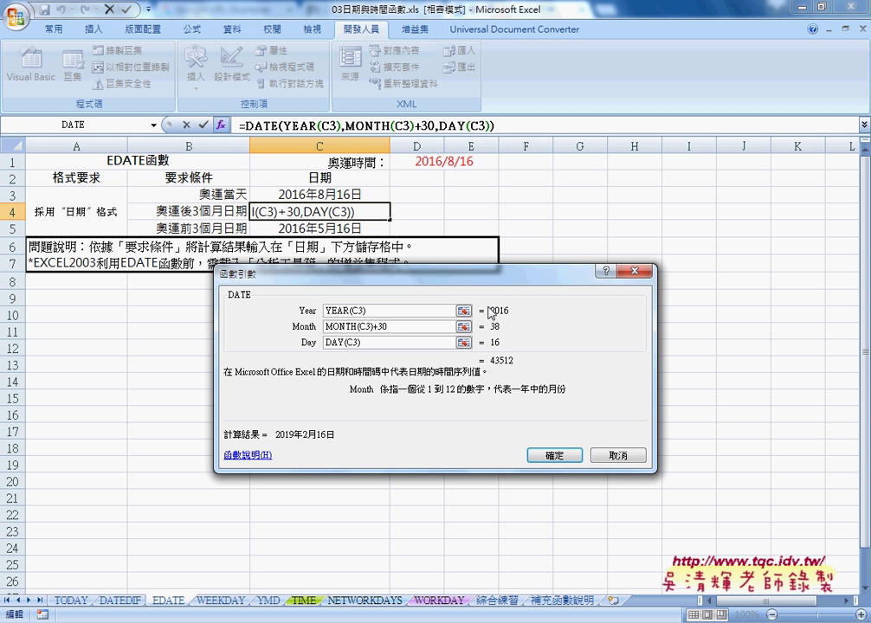
pyautogui.click(557, 453)
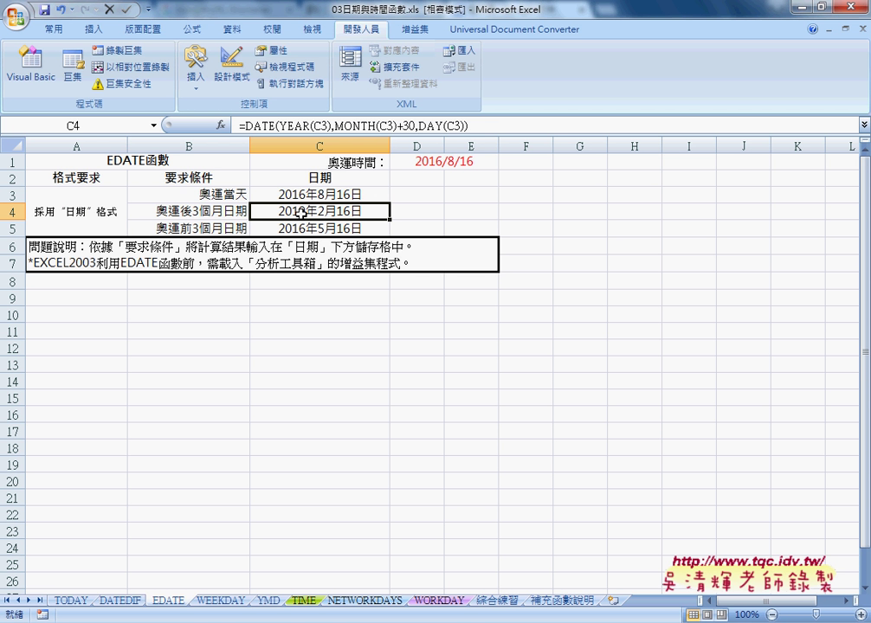
# Step: Recheck C4's DATE arguments, cancel without changes, and select E4
pyautogui.click(246, 126)
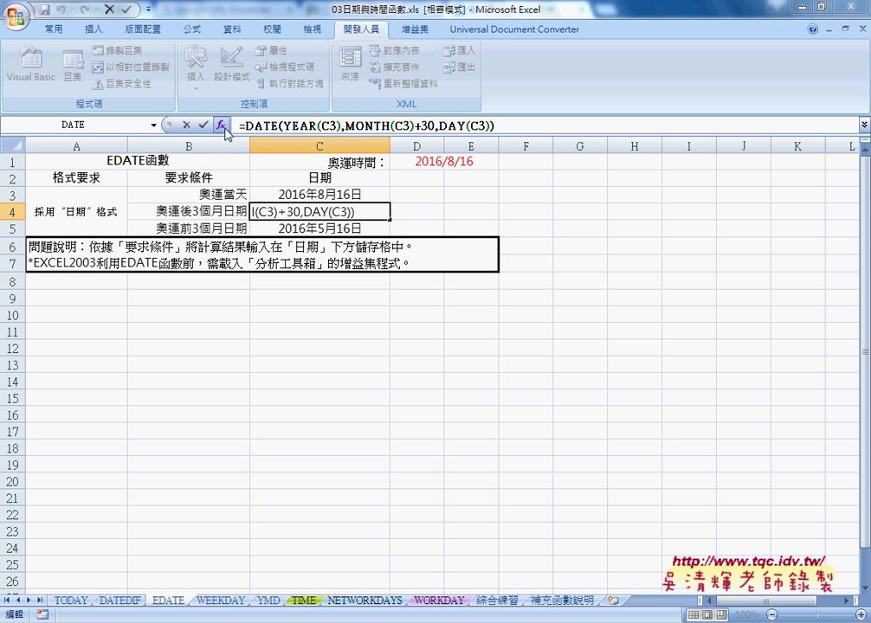
pyautogui.click(222, 125)
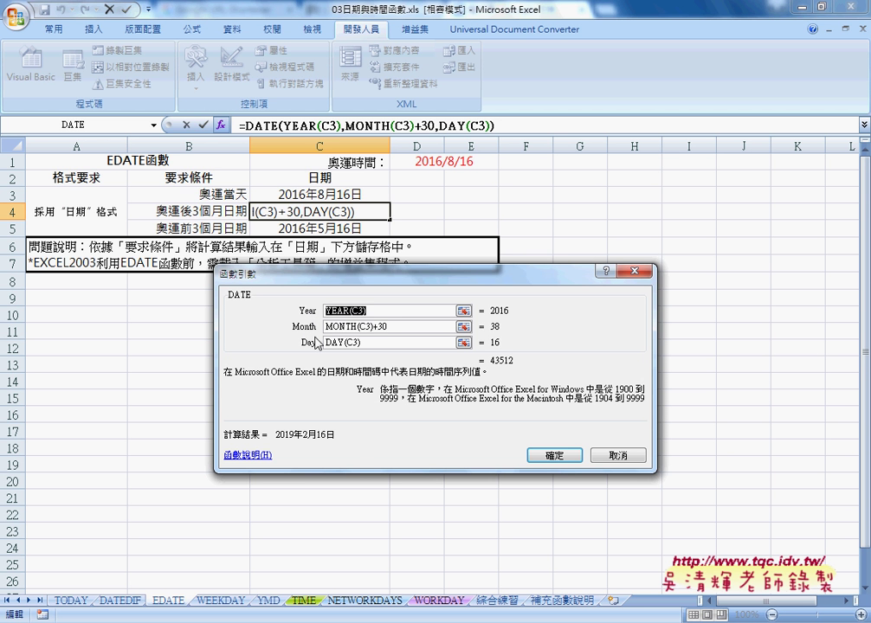
pyautogui.click(347, 313)
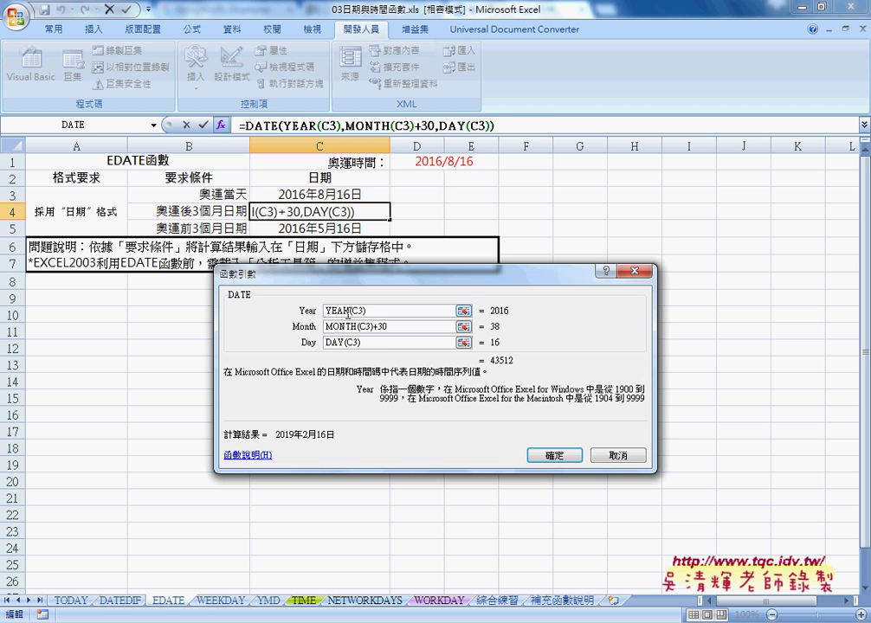
pyautogui.click(615, 456)
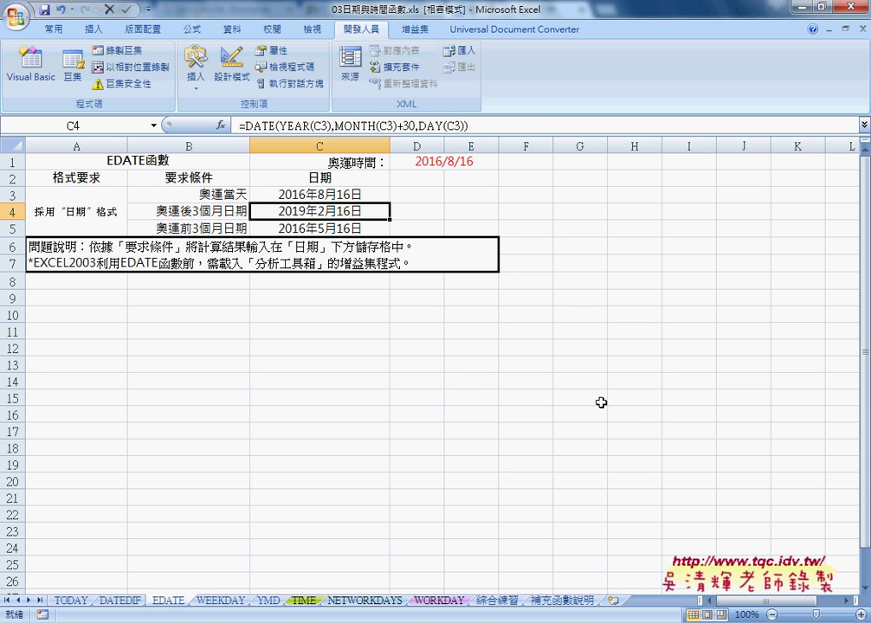
pyautogui.click(481, 217)
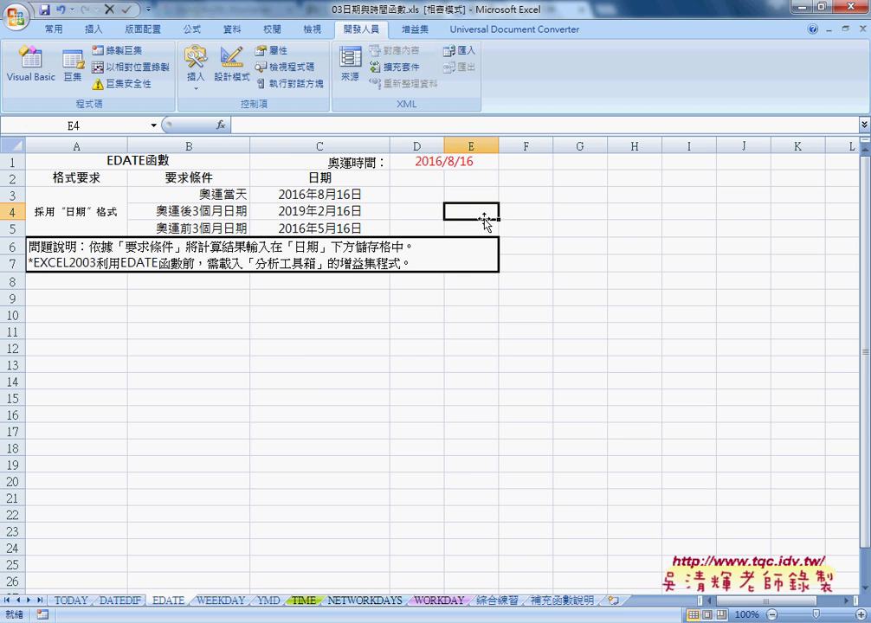
# Step: Enter =EDATE(C3,3) in E4 with the Insert Function dialog, giving 42690
pyautogui.click(221, 125)
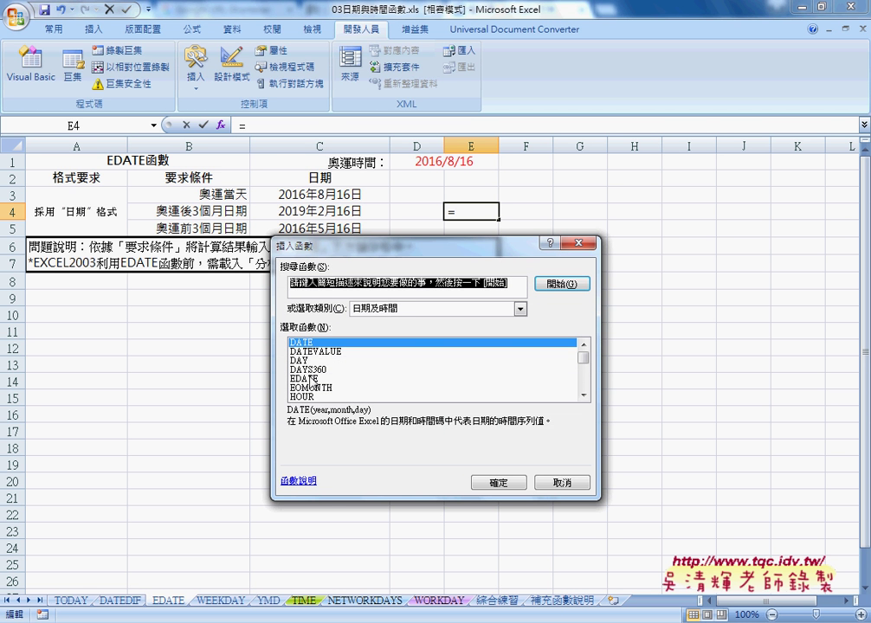
pyautogui.click(313, 379)
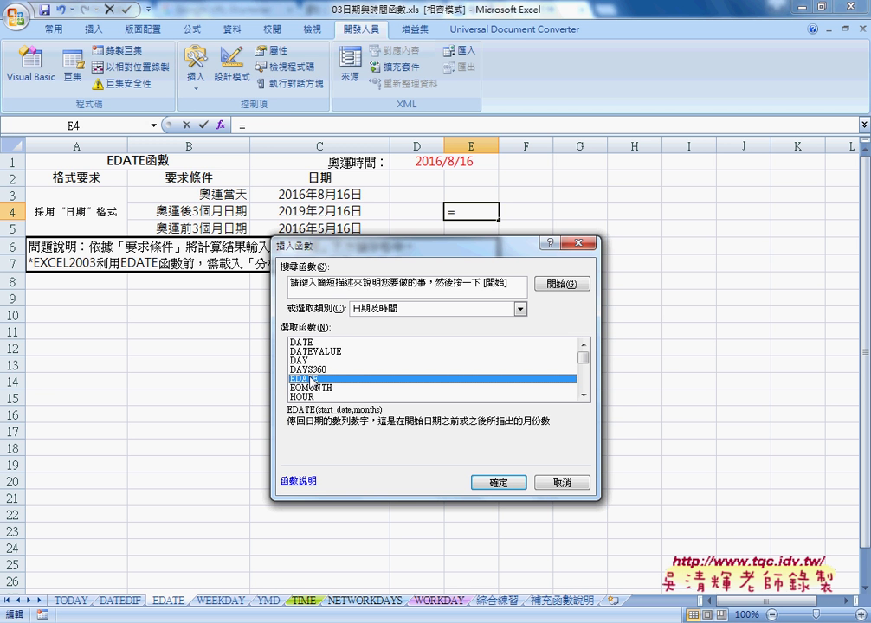
pyautogui.click(498, 482)
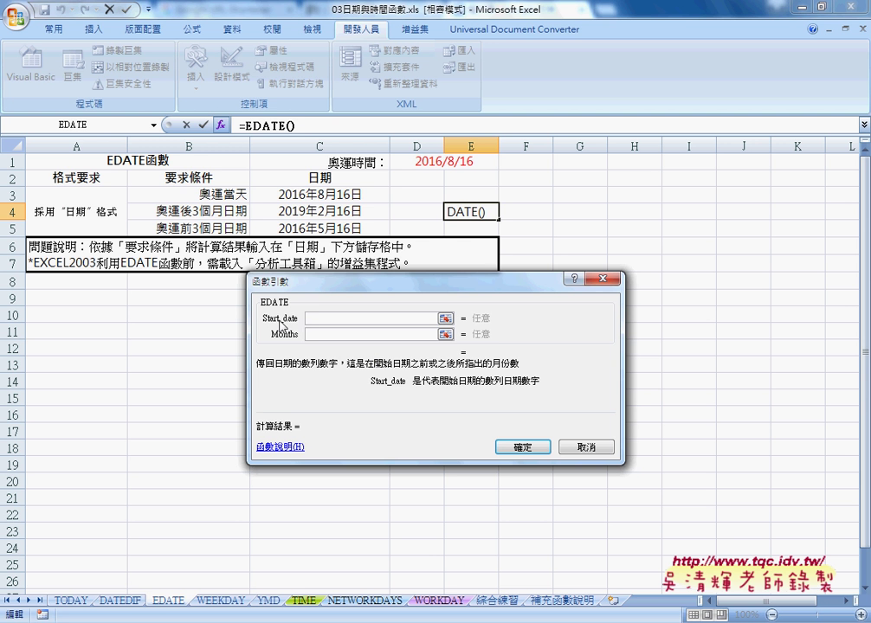
pyautogui.click(351, 194)
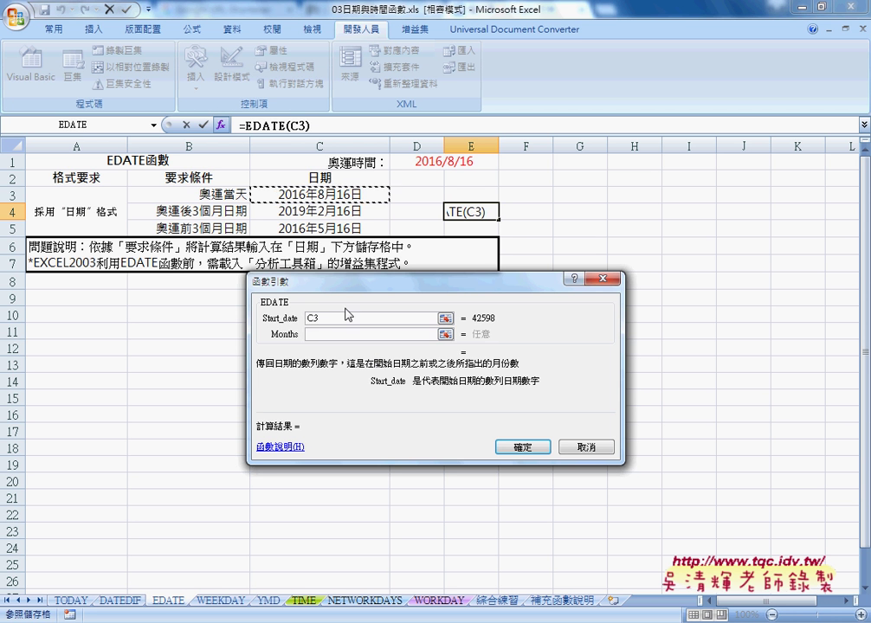
pyautogui.click(334, 334)
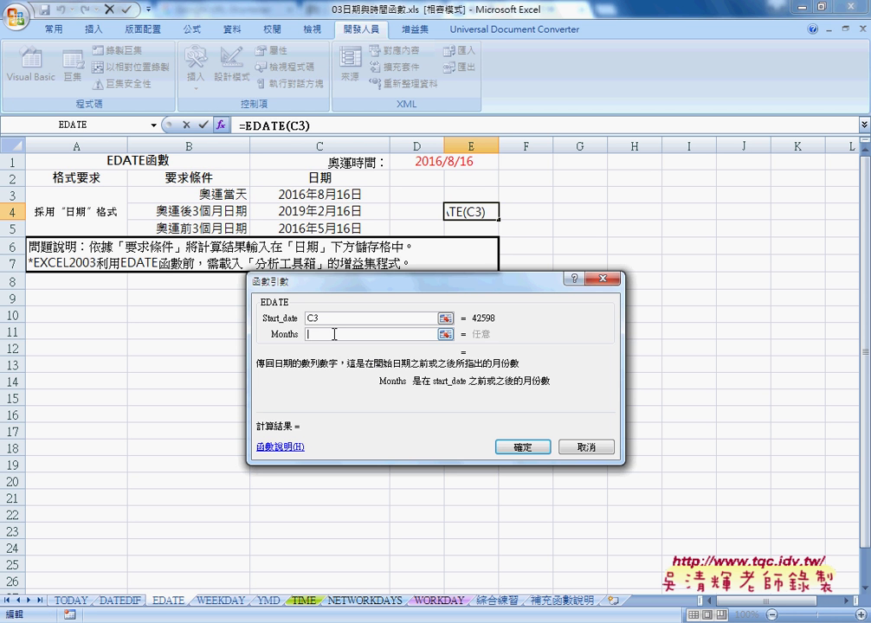
pyautogui.write('3')
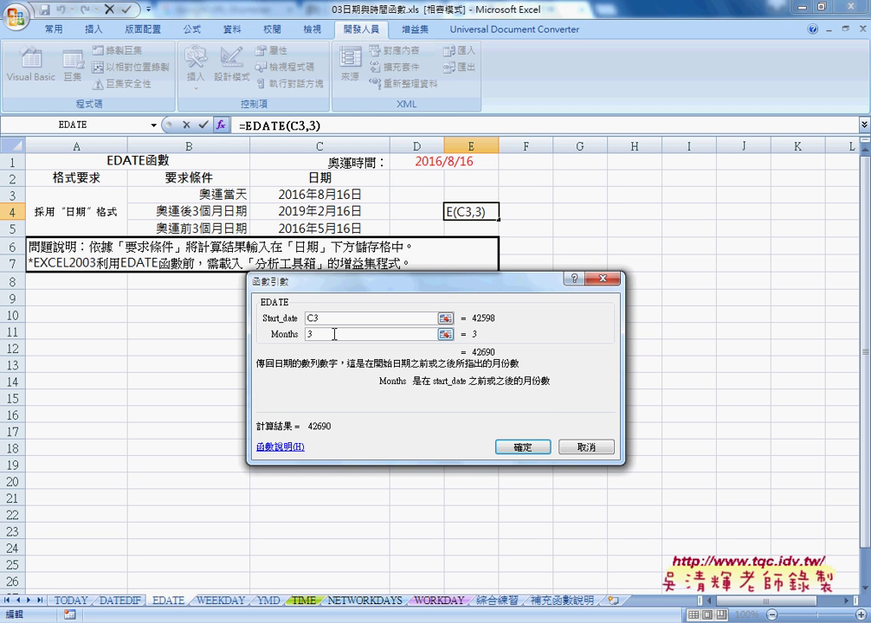
pyautogui.click(512, 448)
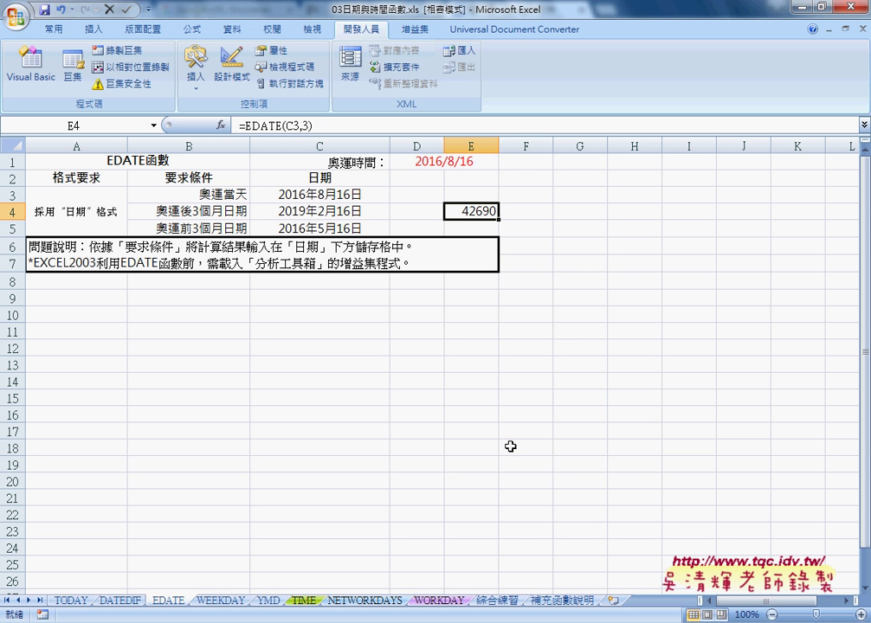
# Step: Apply the Date number format to E4 so it shows 2016/11/16
pyautogui.rightClick(472, 211)
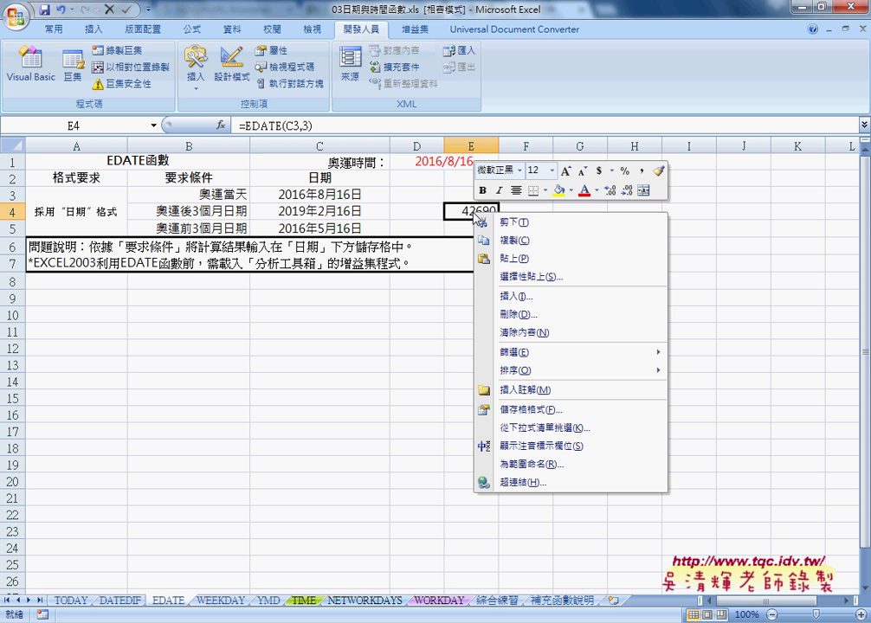
pyautogui.click(510, 412)
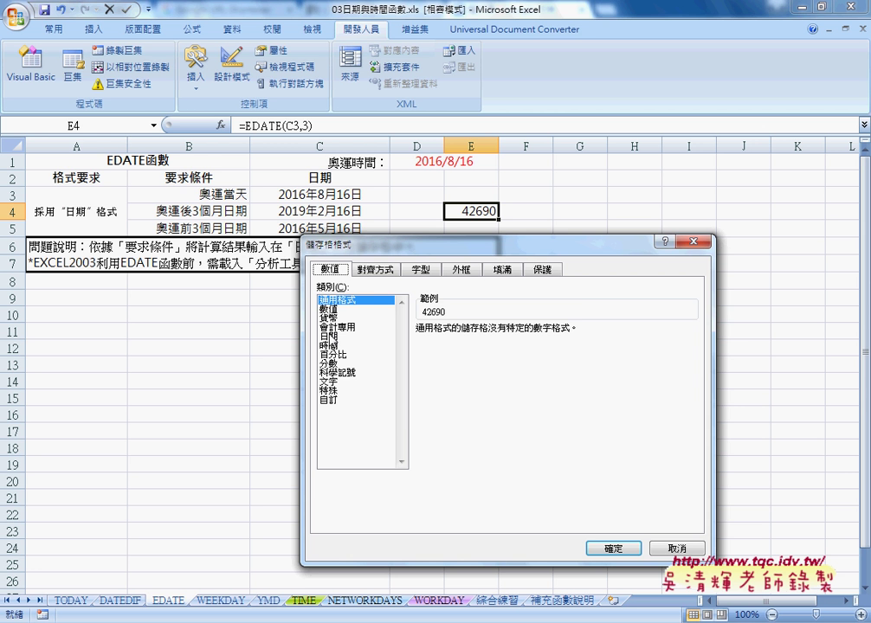
pyautogui.click(330, 345)
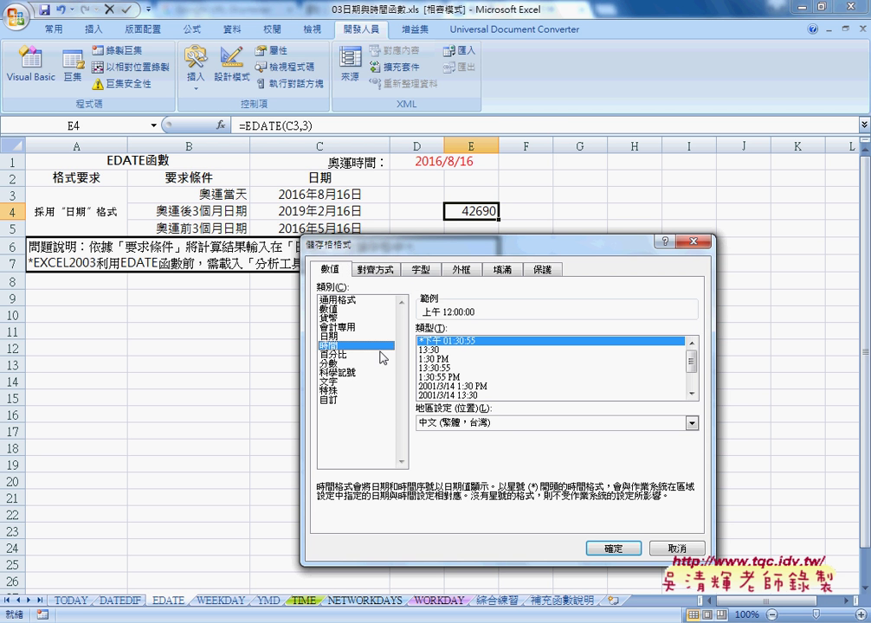
pyautogui.click(336, 337)
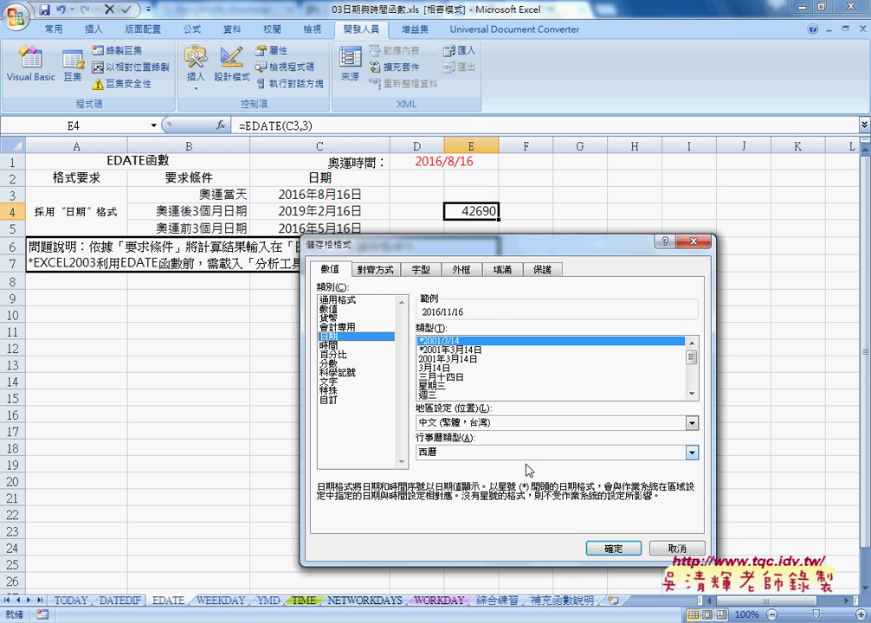
pyautogui.click(608, 547)
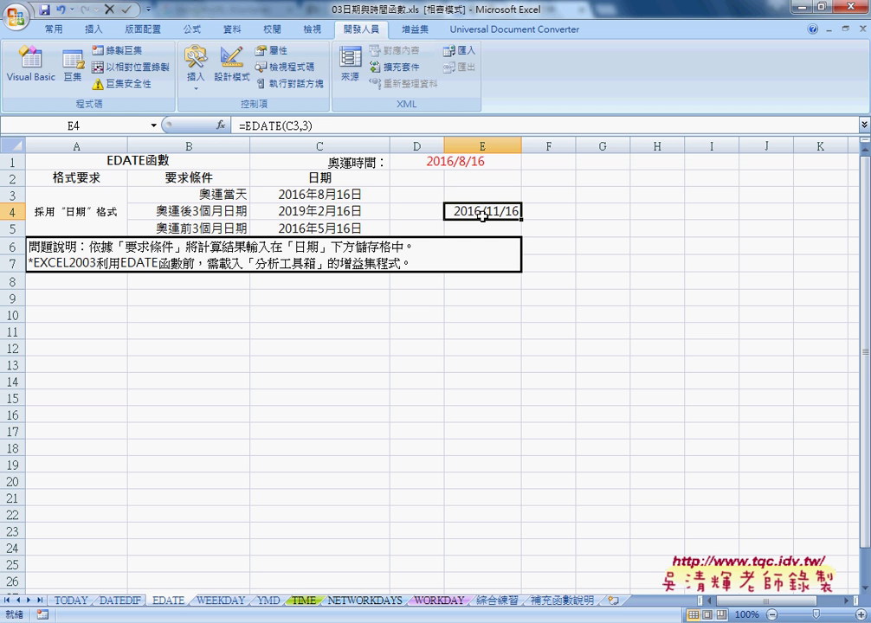
# Step: Compare C4's DATE formula with E4's EDATE formula, then select E5
pyautogui.click(313, 212)
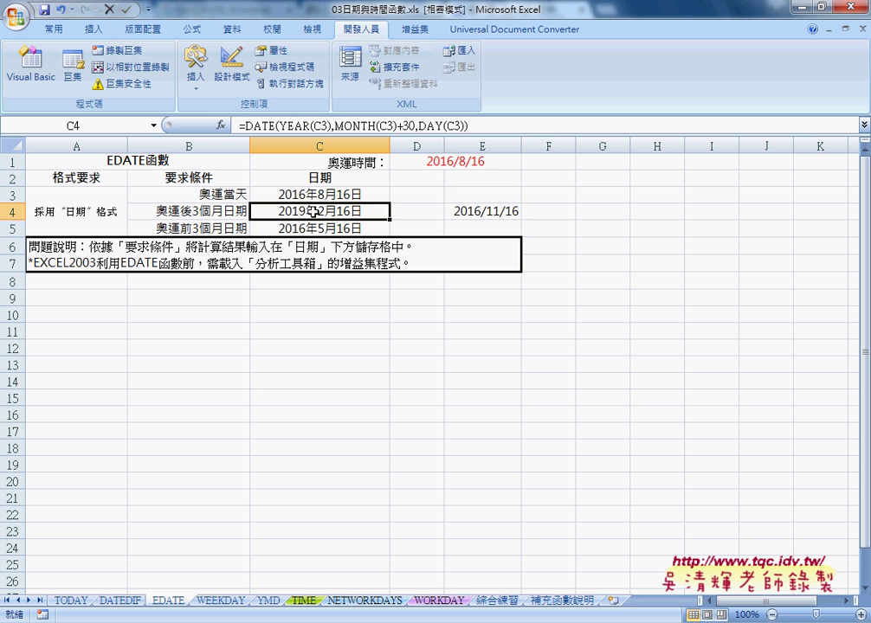
pyautogui.click(454, 211)
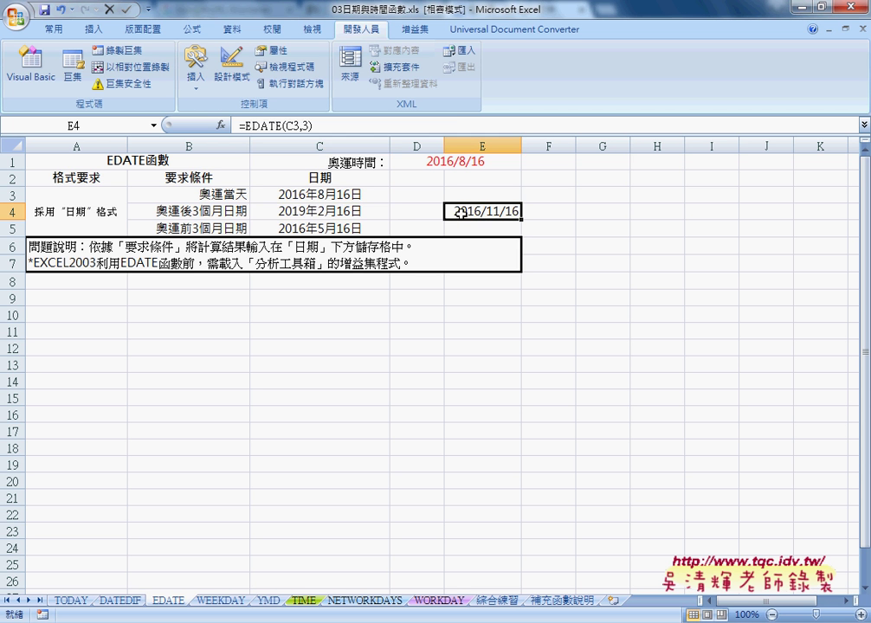
pyautogui.click(355, 211)
pyautogui.click(478, 212)
pyautogui.click(483, 232)
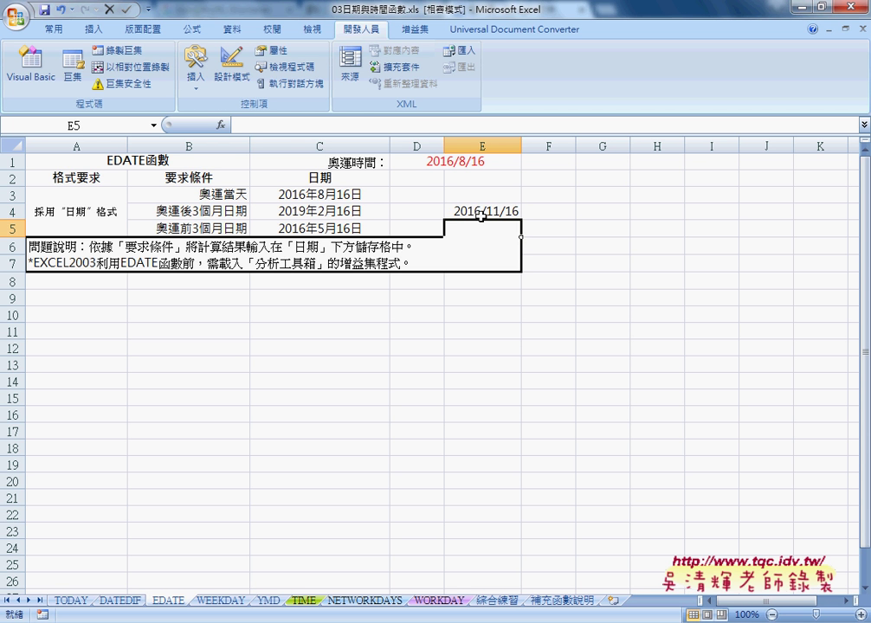
pyautogui.click(453, 210)
pyautogui.click(479, 232)
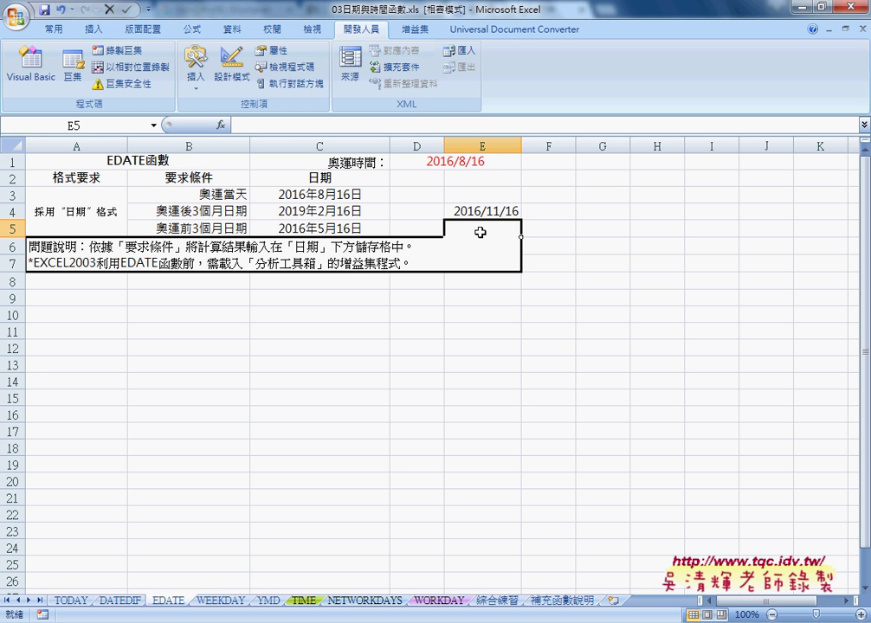
# Step: Enter =EDATE(C3,-3) in E5 with the Insert Function dialog, giving 42506
pyautogui.click(221, 125)
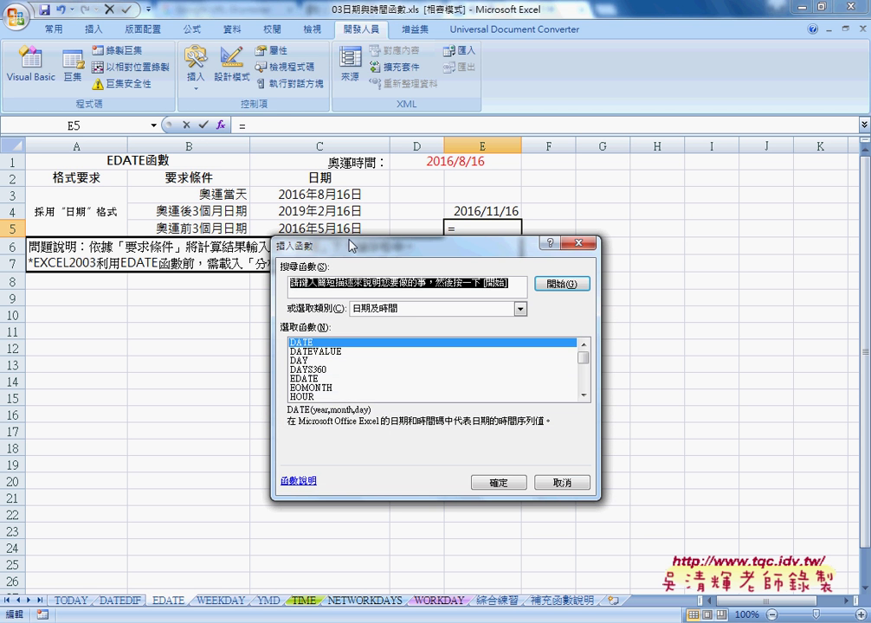
pyautogui.click(305, 378)
pyautogui.click(485, 484)
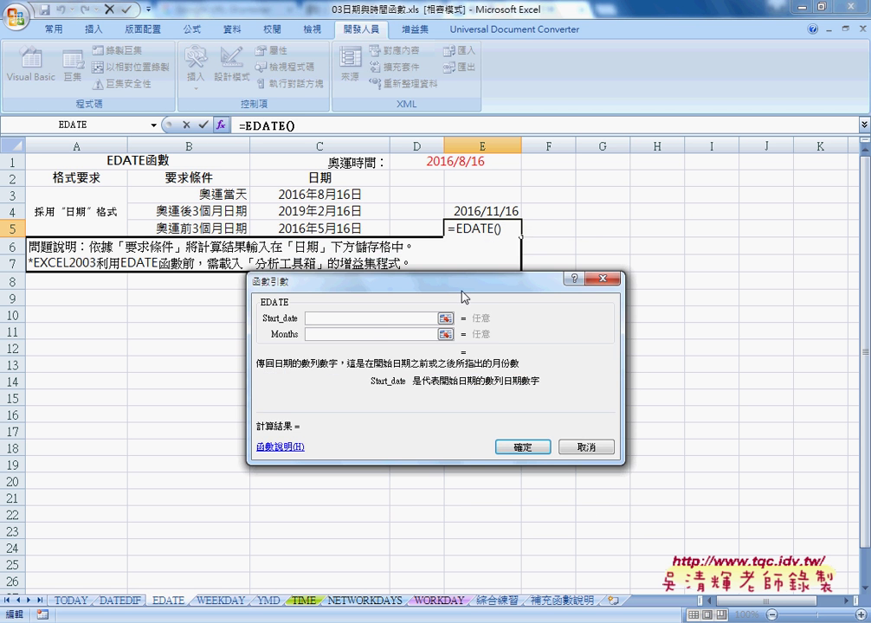
pyautogui.click(354, 195)
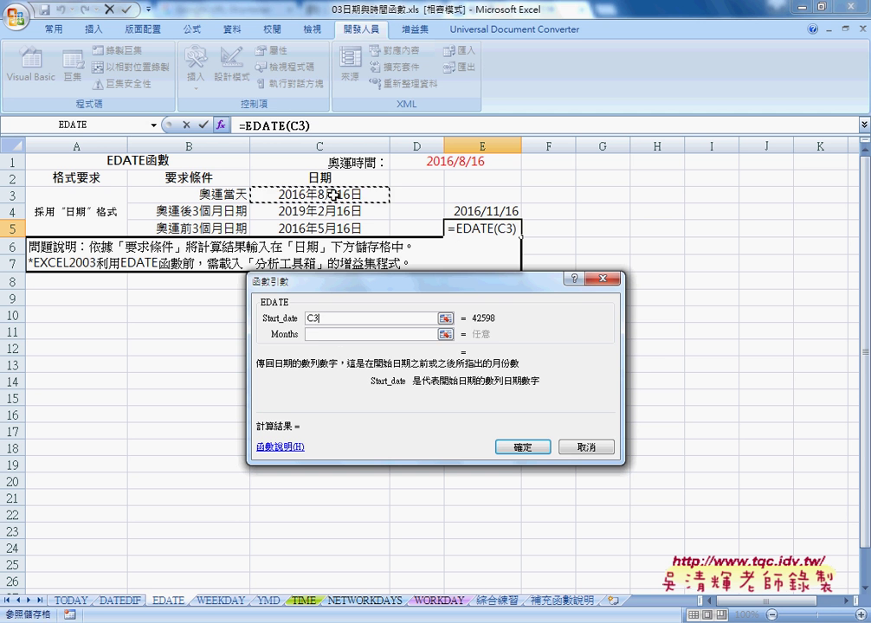
pyautogui.click(335, 334)
pyautogui.write('-3')
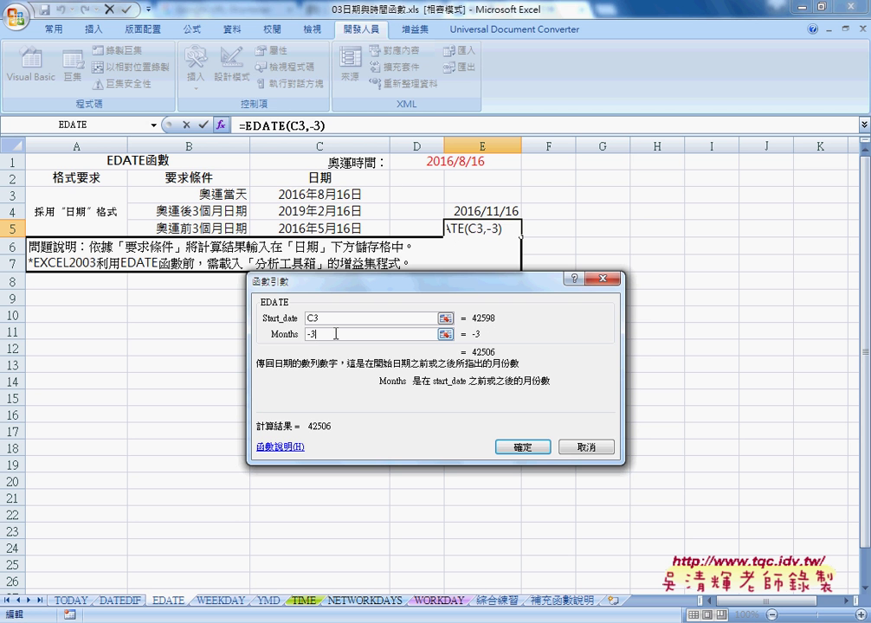
pyautogui.press('Return')
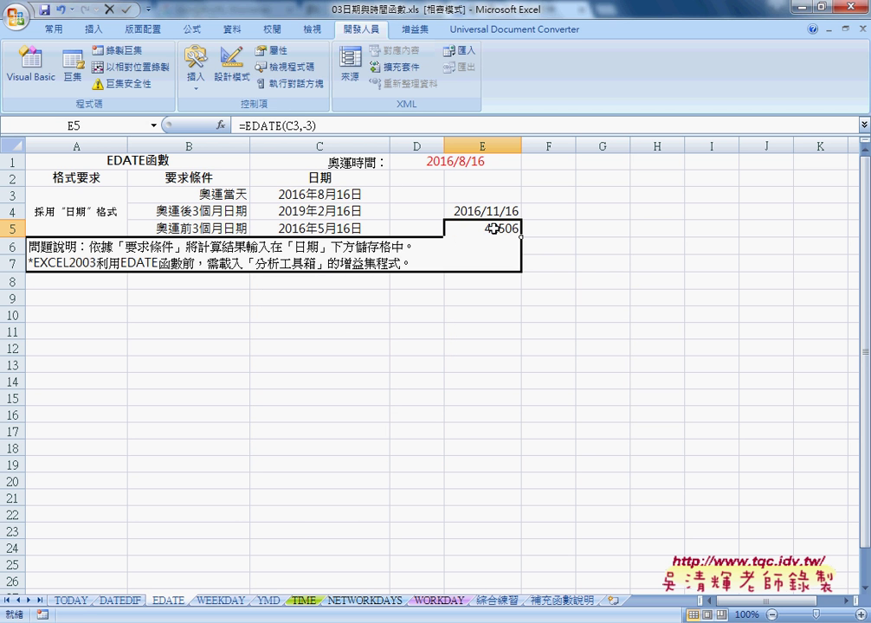
# Step: Apply the Date number format to E5 so it displays 2016/5/16
pyautogui.rightClick(490, 230)
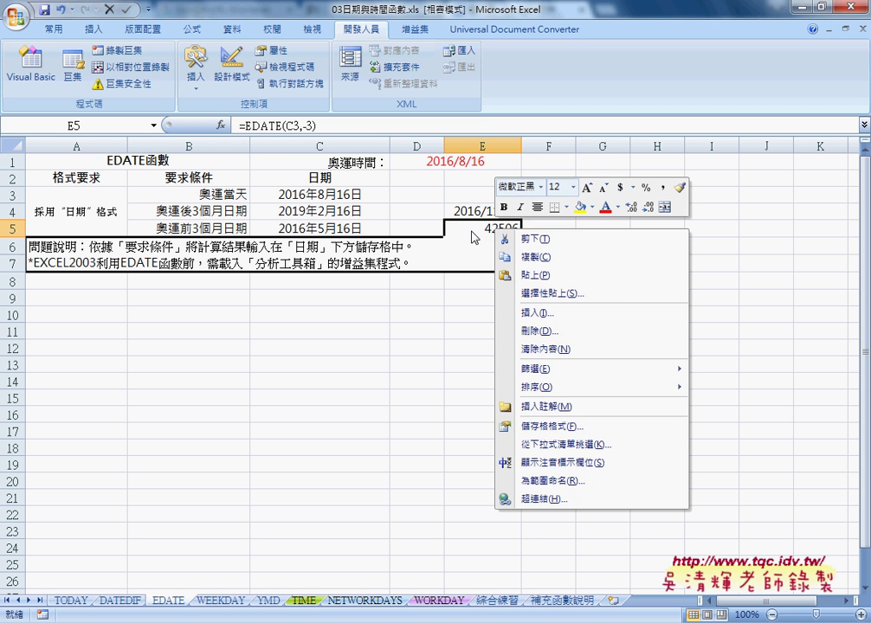
pyautogui.click(483, 227)
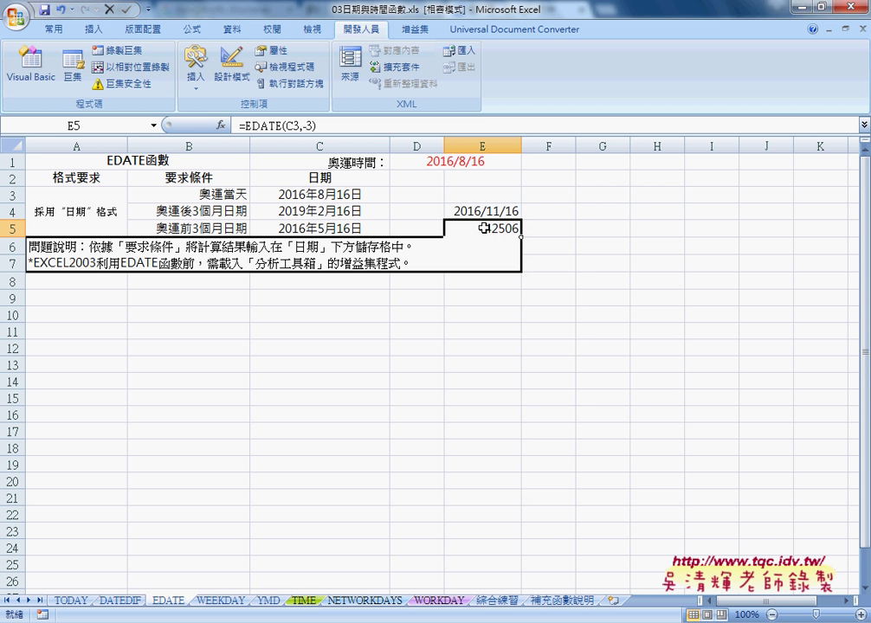
pyautogui.rightClick(483, 228)
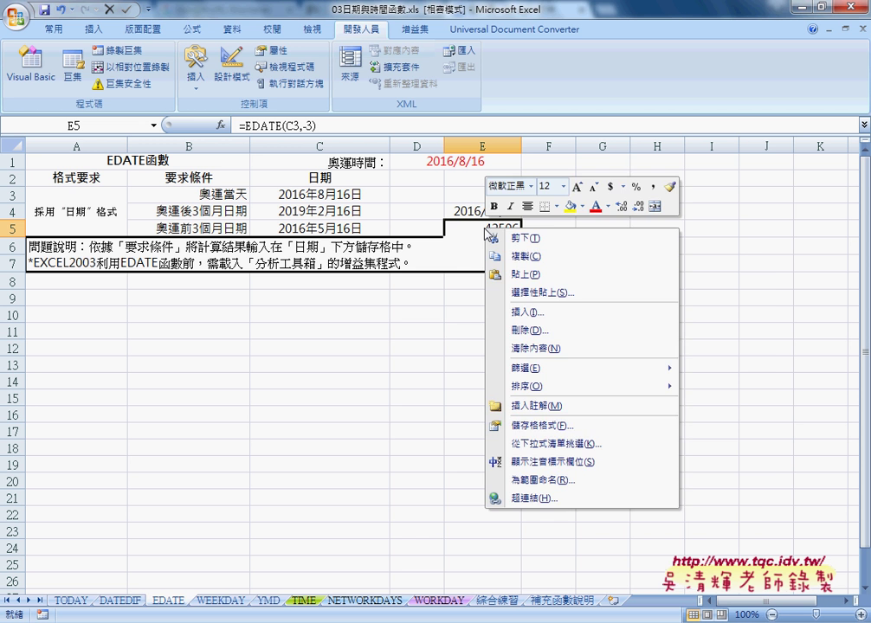
pyautogui.click(553, 426)
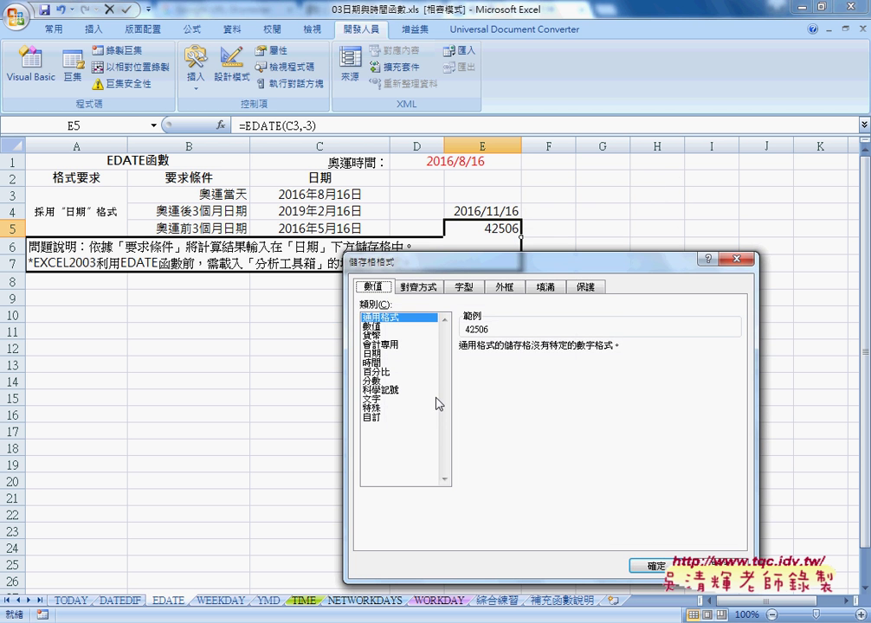
pyautogui.click(382, 353)
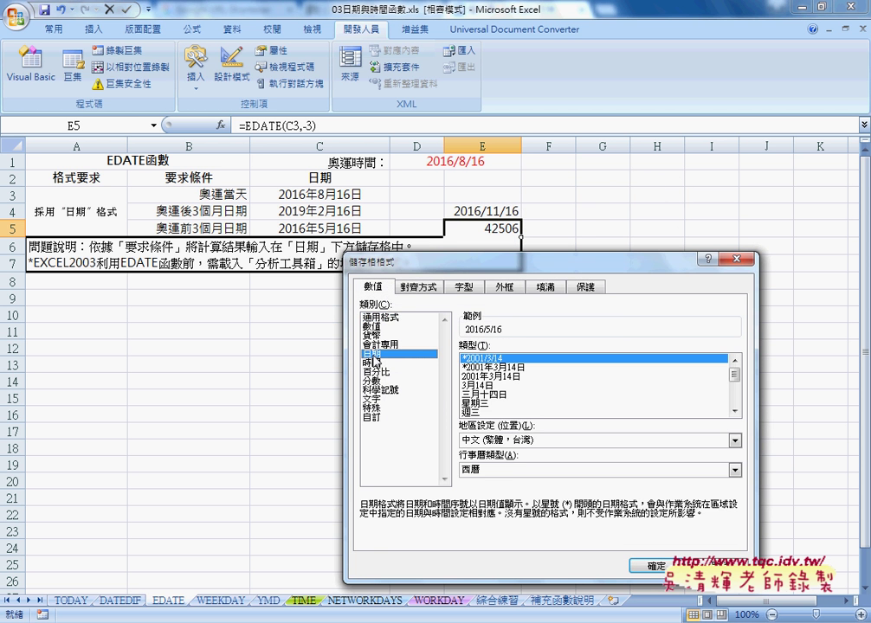
pyautogui.click(655, 566)
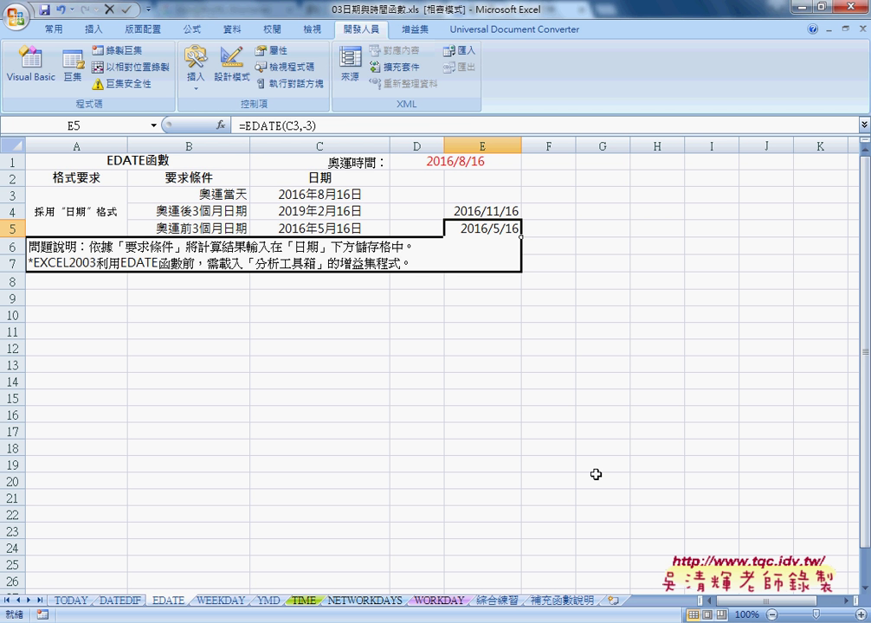
# Step: Inspect C4's DATE formula, then bring up the function chooser for G4
pyautogui.click(314, 218)
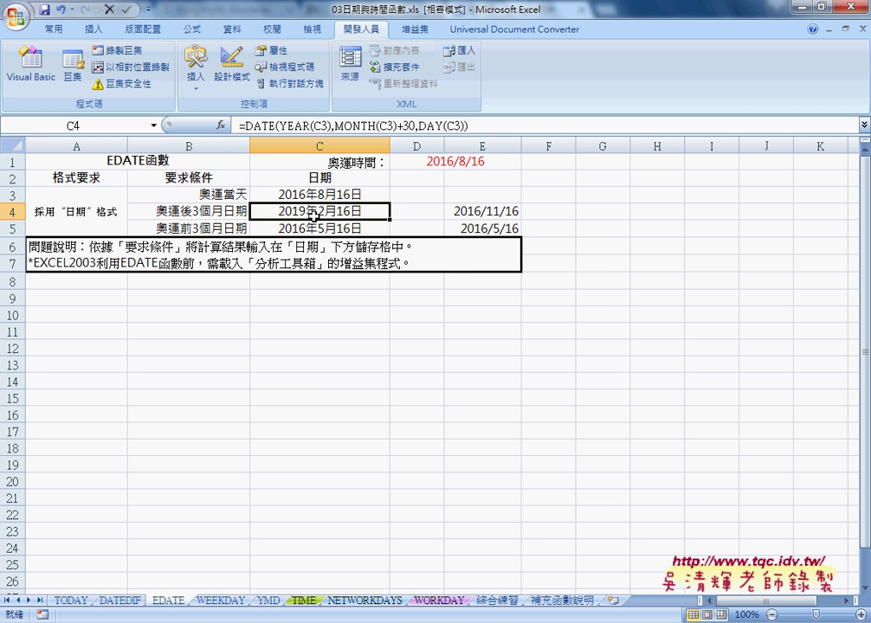
pyautogui.click(579, 214)
pyautogui.click(221, 125)
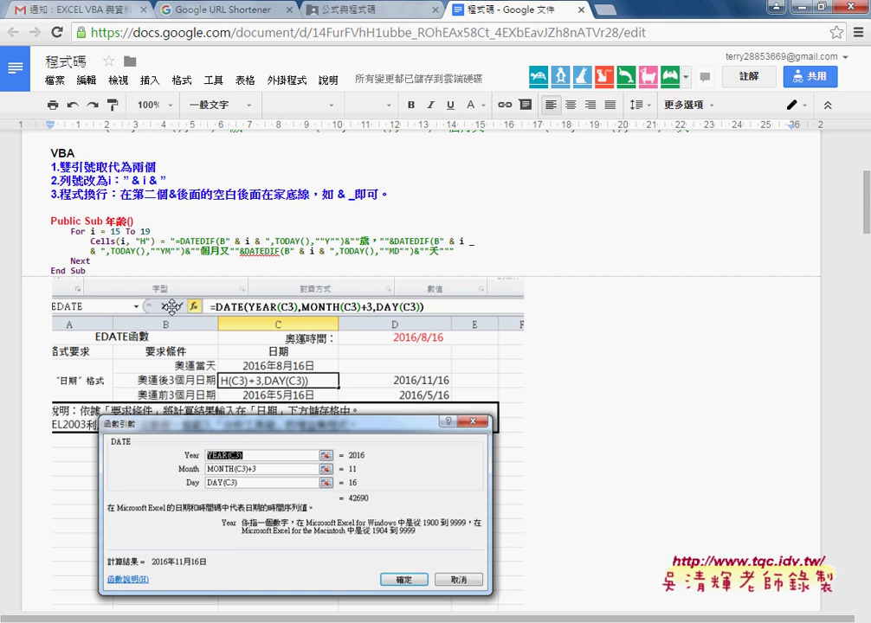
# Step: Scroll the notes down to the 自訂增減年季周函數 section and select its heading
pyautogui.scroll(-2, 171, 304)
pyautogui.scroll(-2, 172, 308)
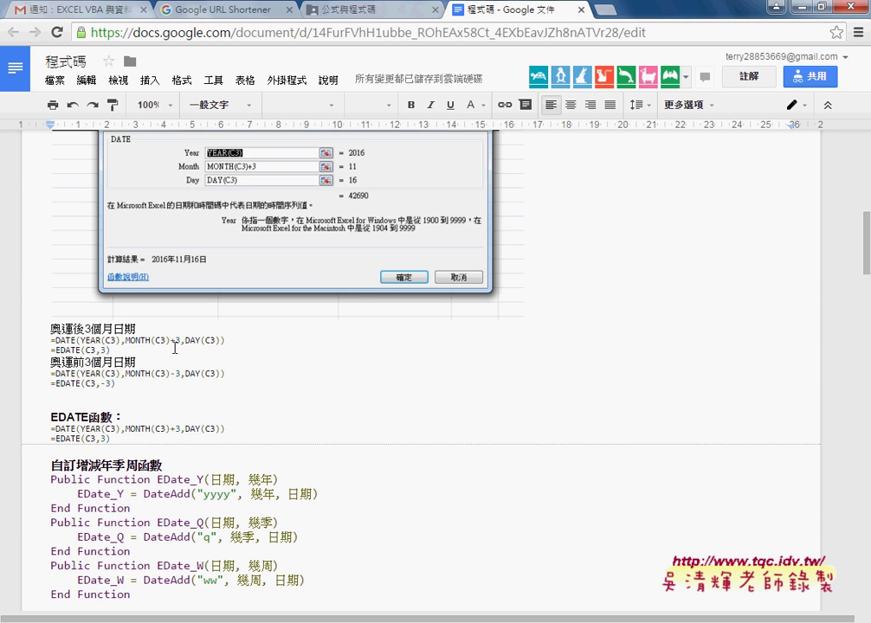
pyautogui.scroll(-1, 175, 350)
pyautogui.scroll(-1, 175, 350)
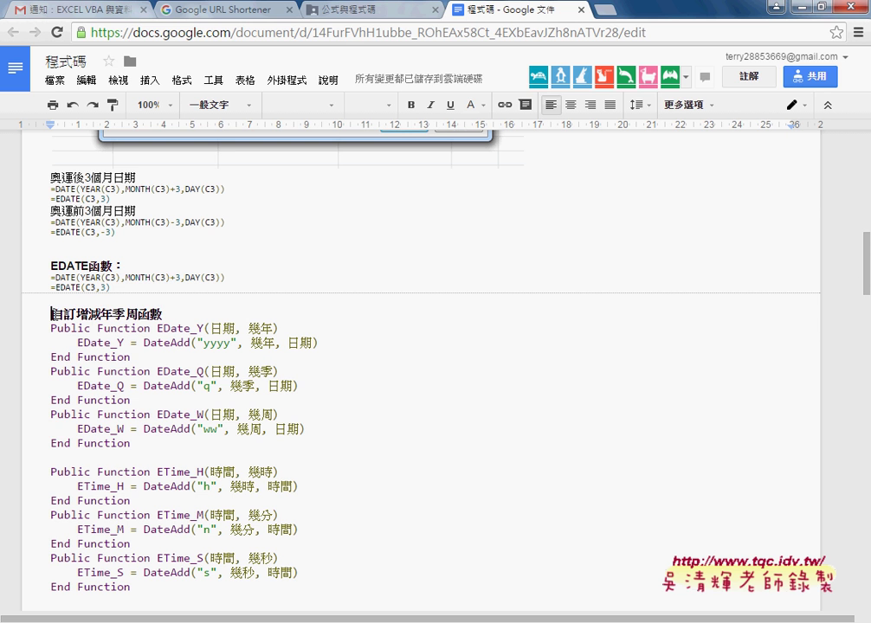
pyautogui.moveTo(51, 314); pyautogui.dragTo(162, 315)
pyautogui.click(163, 314)
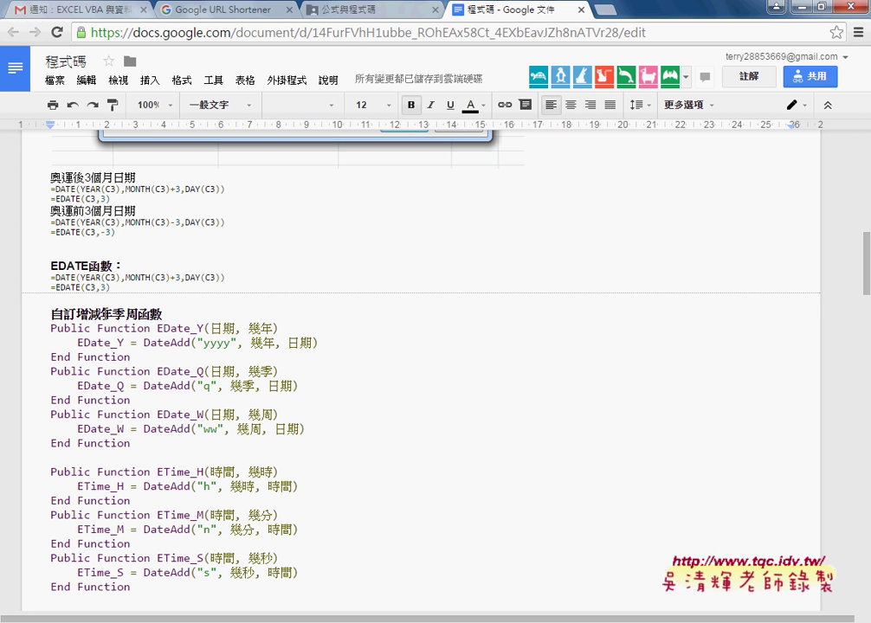
pyautogui.moveTo(97, 314); pyautogui.dragTo(125, 314)
pyautogui.hotkey('ctrl', 'z')
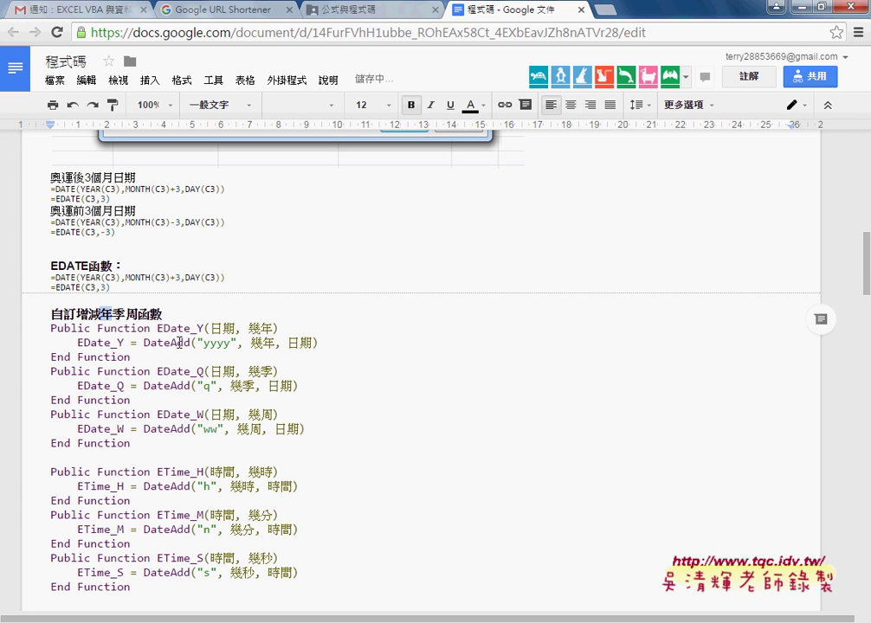
# Step: Highlight DateAdd and its interval codes yyyy, q and ww in EDate_Y, EDate_Q, EDate_W
pyautogui.moveTo(143, 343); pyautogui.dragTo(190, 345)
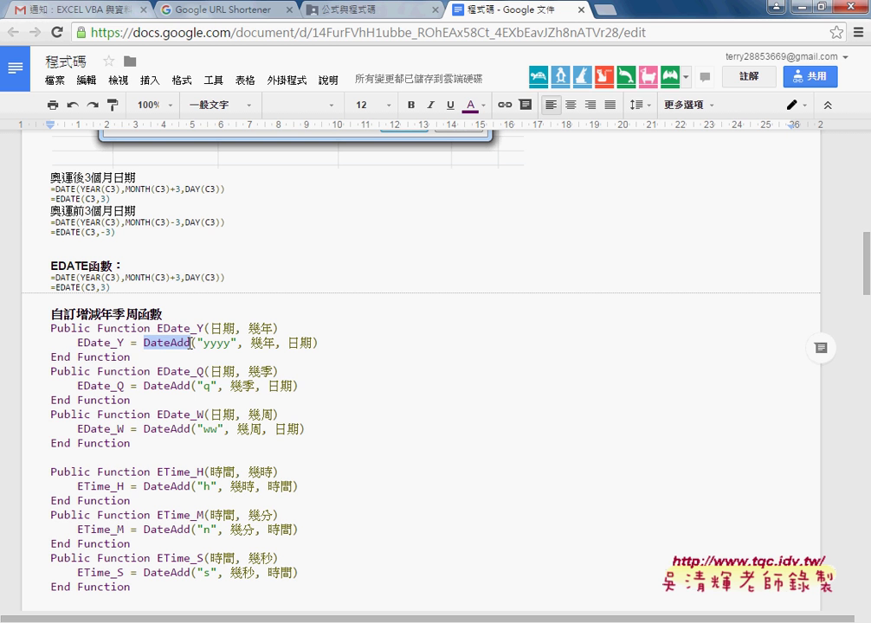
pyautogui.doubleClick(211, 343)
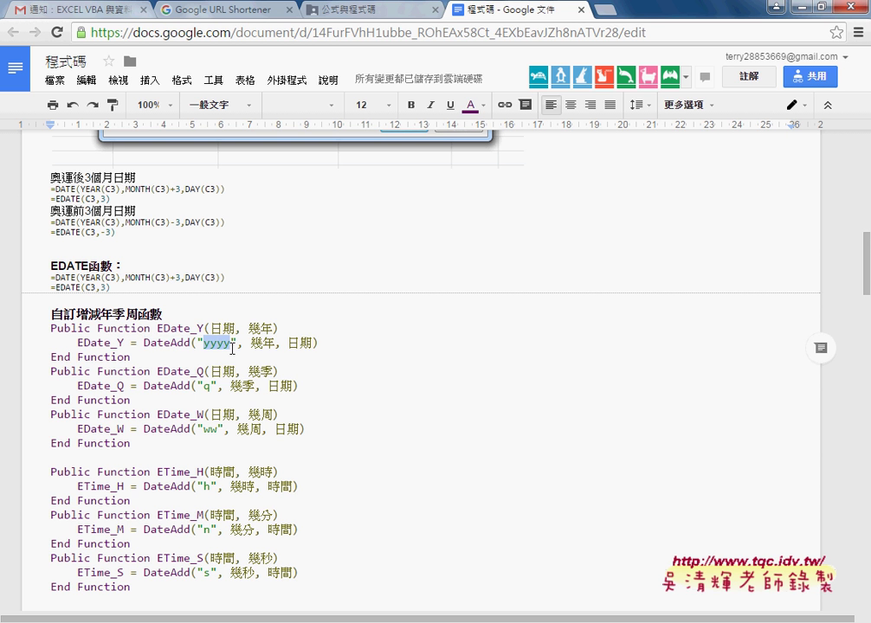
pyautogui.doubleClick(210, 387)
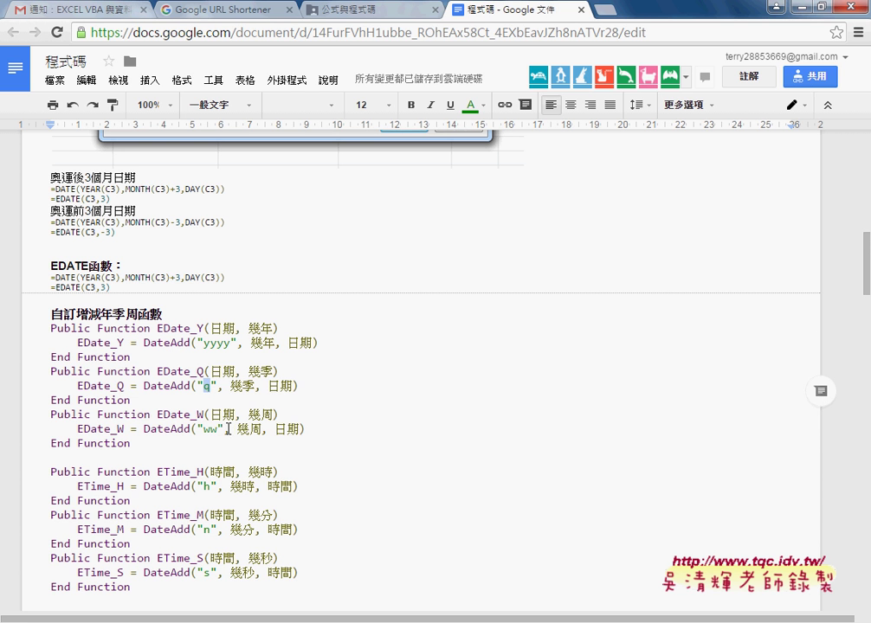
pyautogui.doubleClick(214, 429)
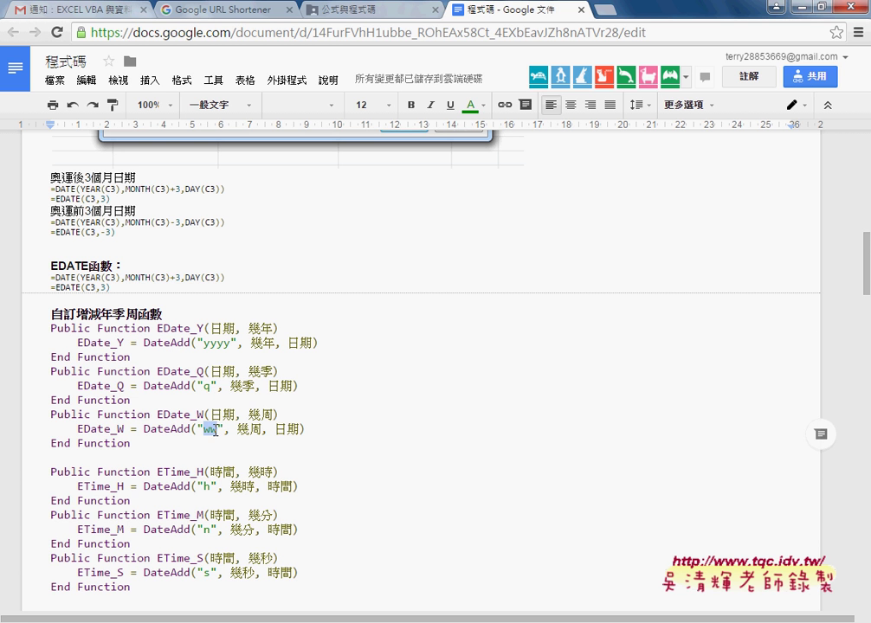
pyautogui.scroll(-3, 217, 432)
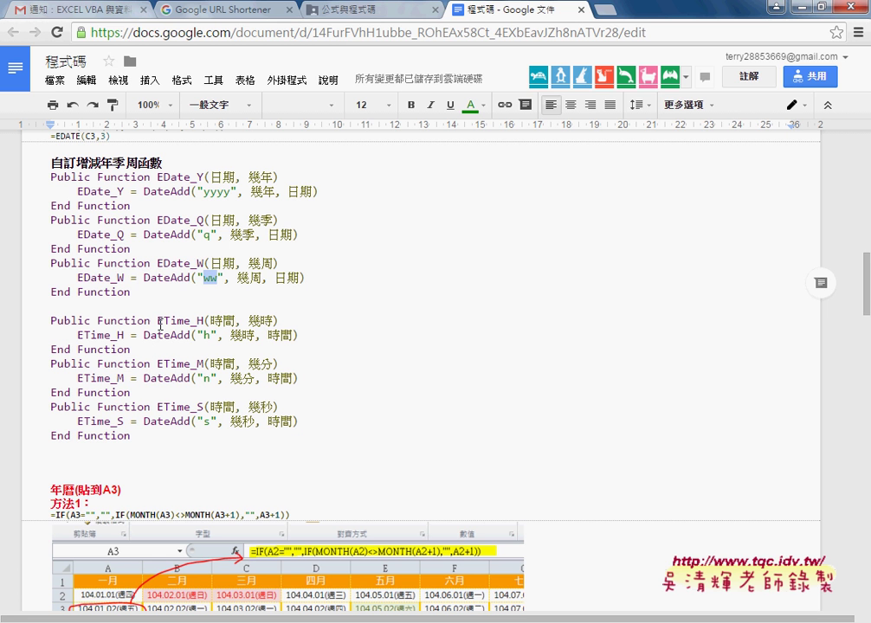
pyautogui.doubleClick(219, 320)
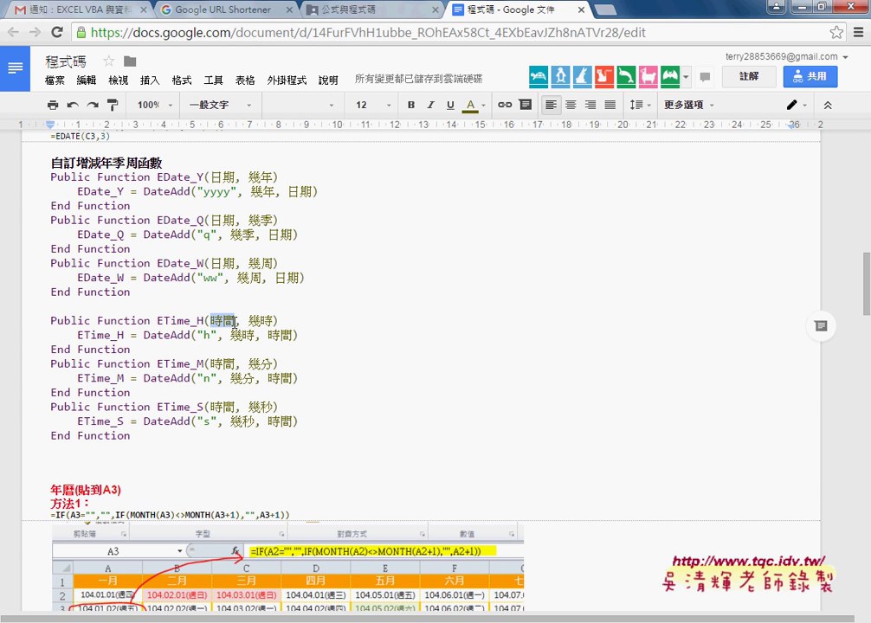
pyautogui.click(235, 363)
pyautogui.press('Up')
pyautogui.press('Up')
pyautogui.press('Up')
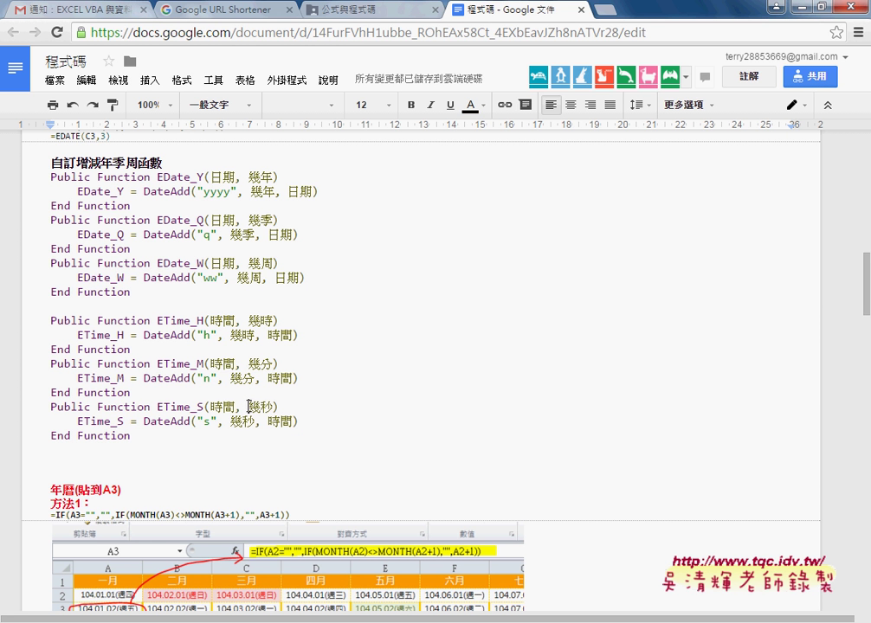
pyautogui.press('Left')
pyautogui.moveTo(132, 292); pyautogui.dragTo(27, 176)
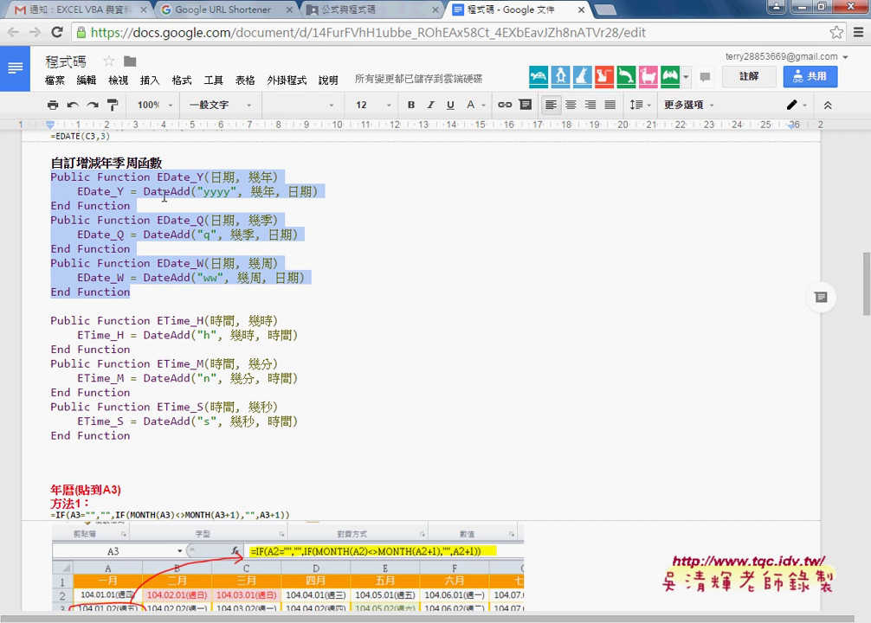
# Step: Scroll the notes up to the Excel DATE Function Arguments screenshot and EDATE examples
pyautogui.scroll(2, 246, 274)
pyautogui.scroll(1, 247, 274)
pyautogui.scroll(2, 251, 285)
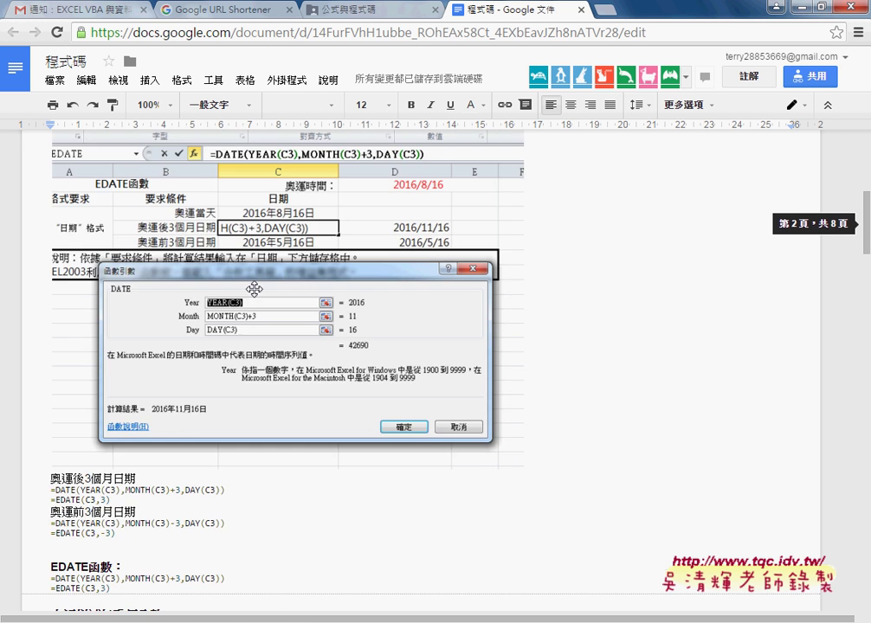